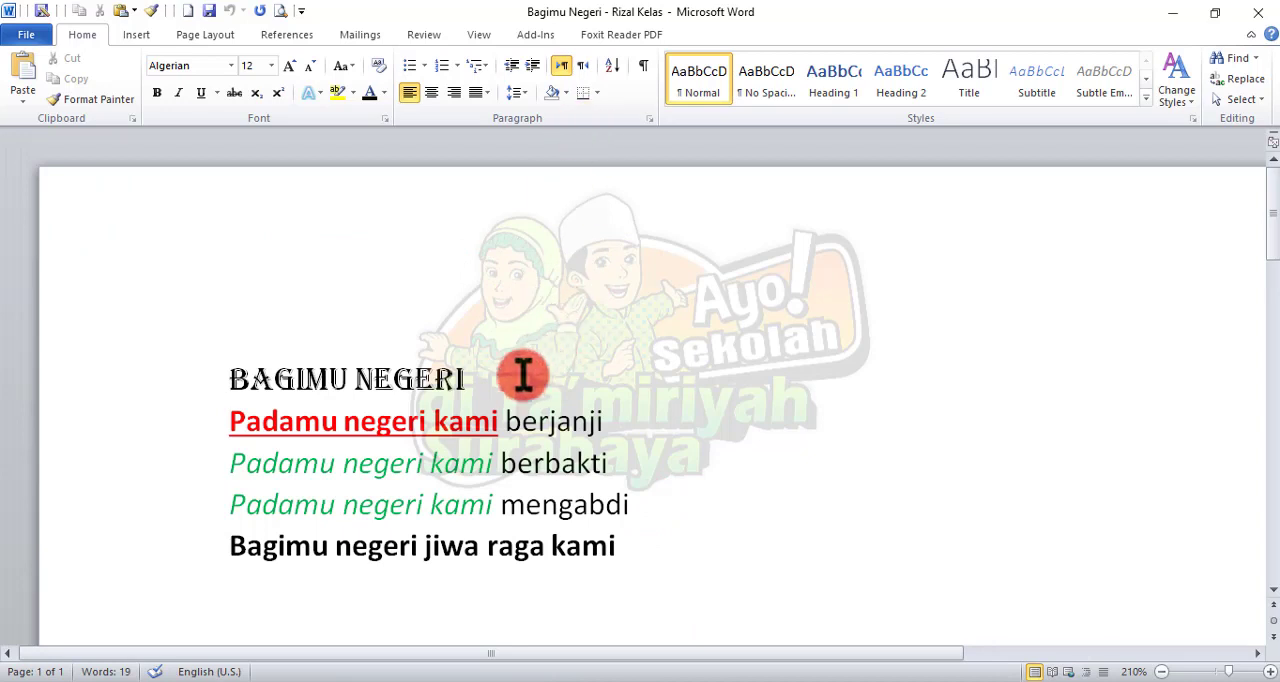
Step: Copy the green italic "Padamu negeri kami" from the "berbakti" line and paste it below the last line of the lyrics
scroll(508, 380, down, 1)
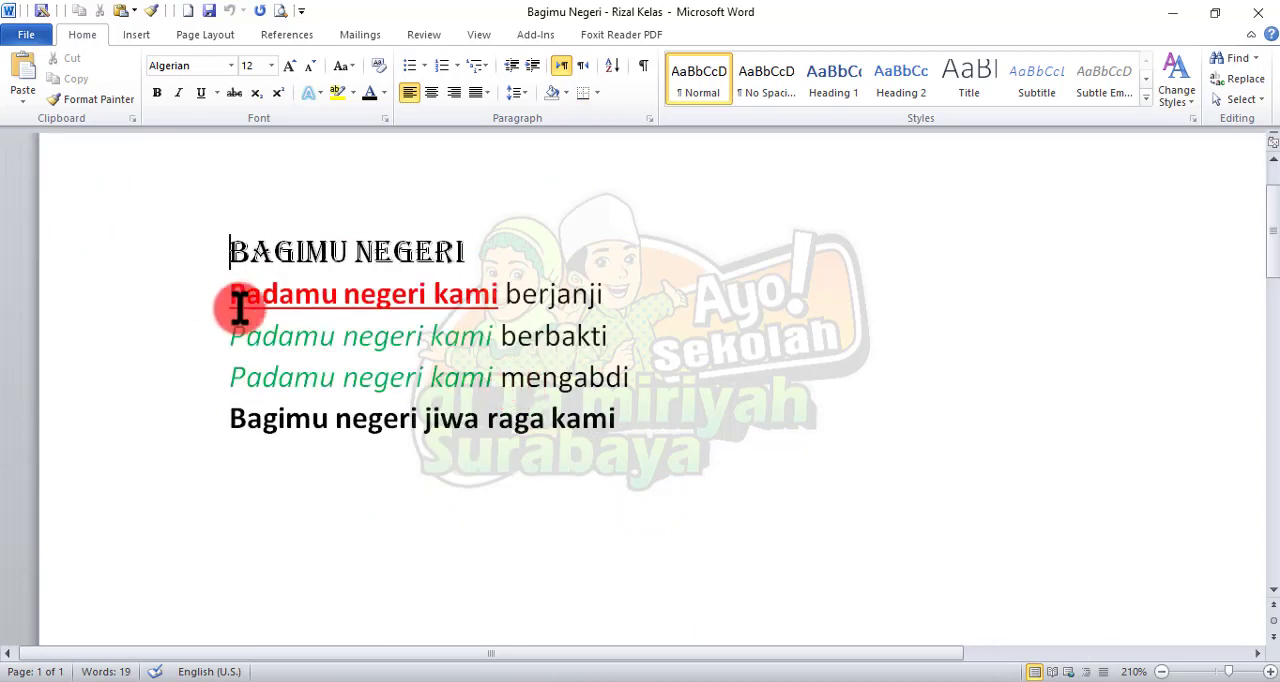
drag(230, 337, 500, 336)
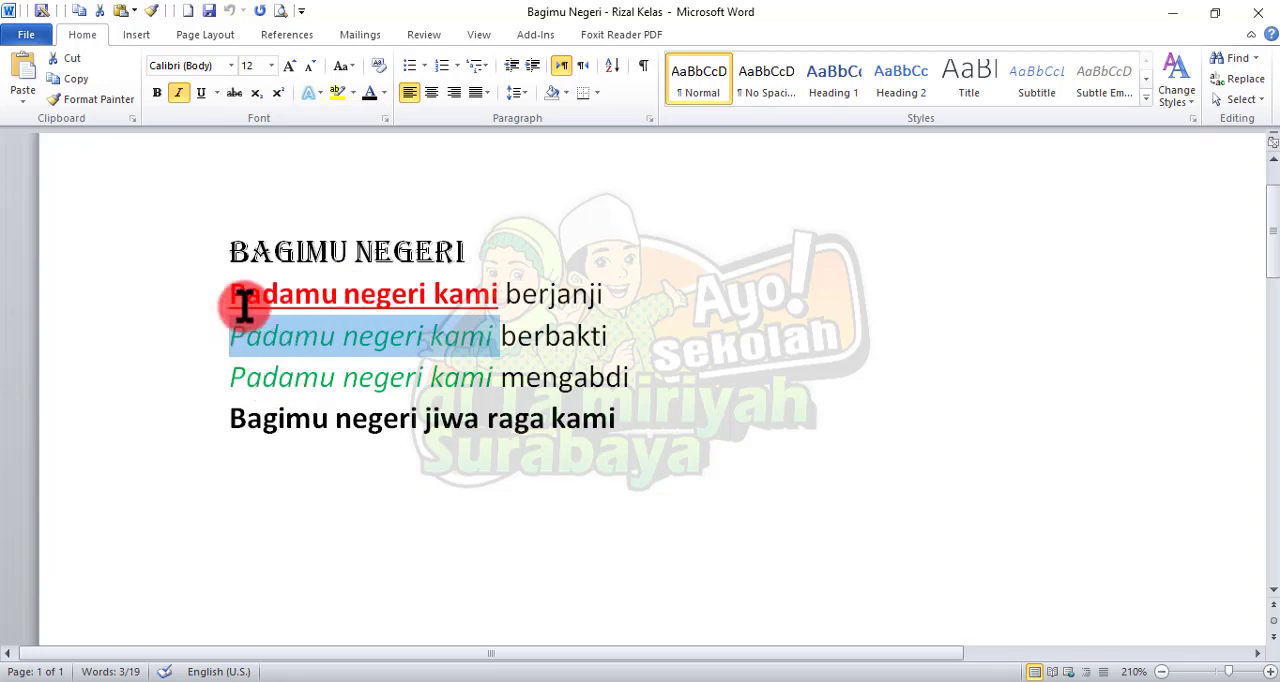
click(247, 337)
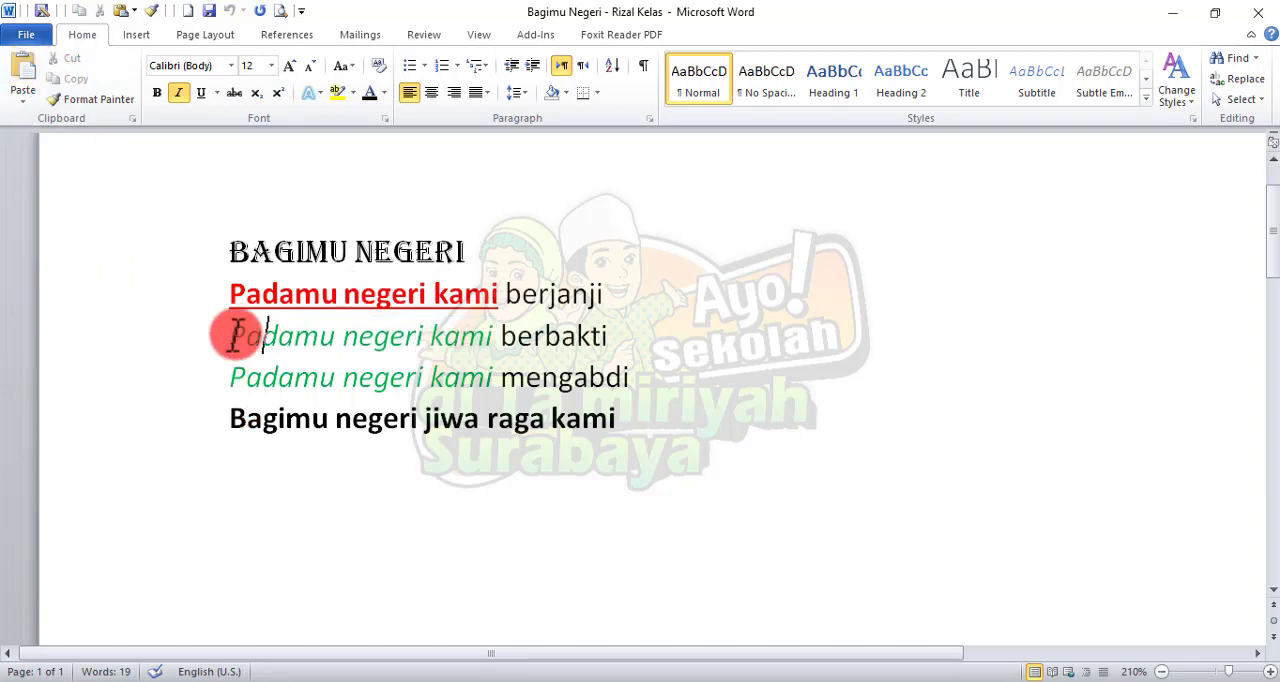
drag(224, 337, 490, 337)
click(232, 337)
drag(226, 337, 469, 351)
key(ctrl+c)
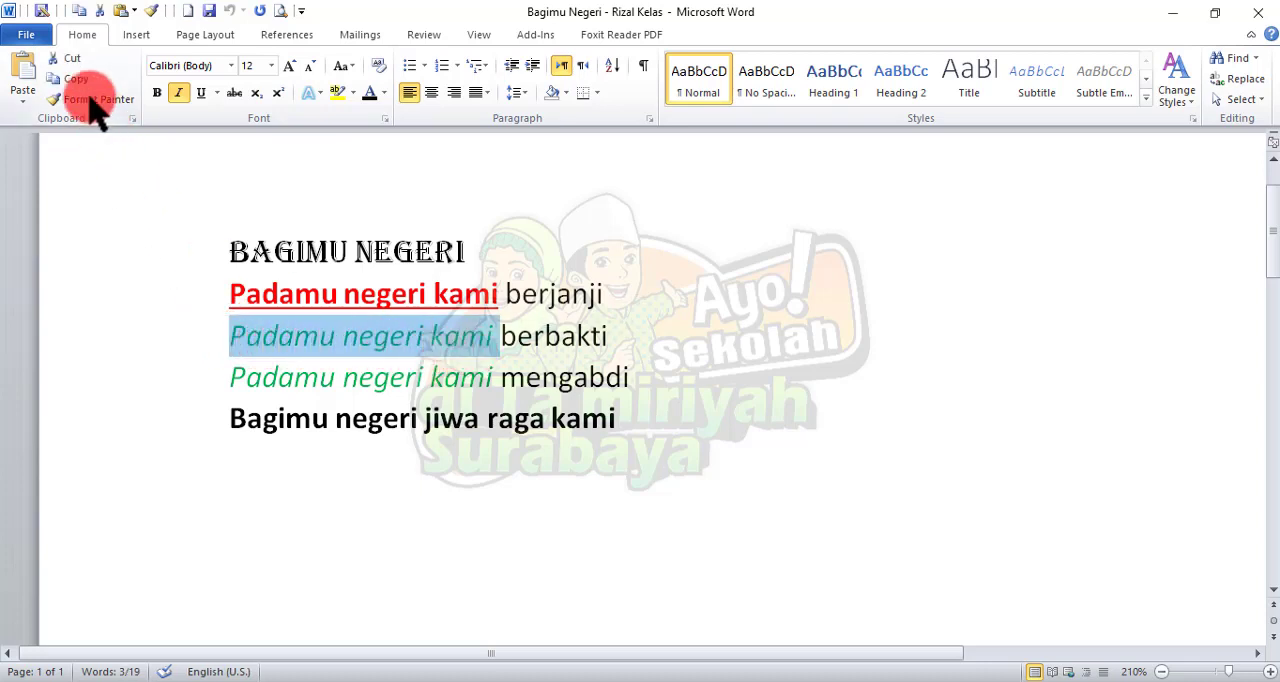
click(114, 250)
drag(226, 337, 497, 338)
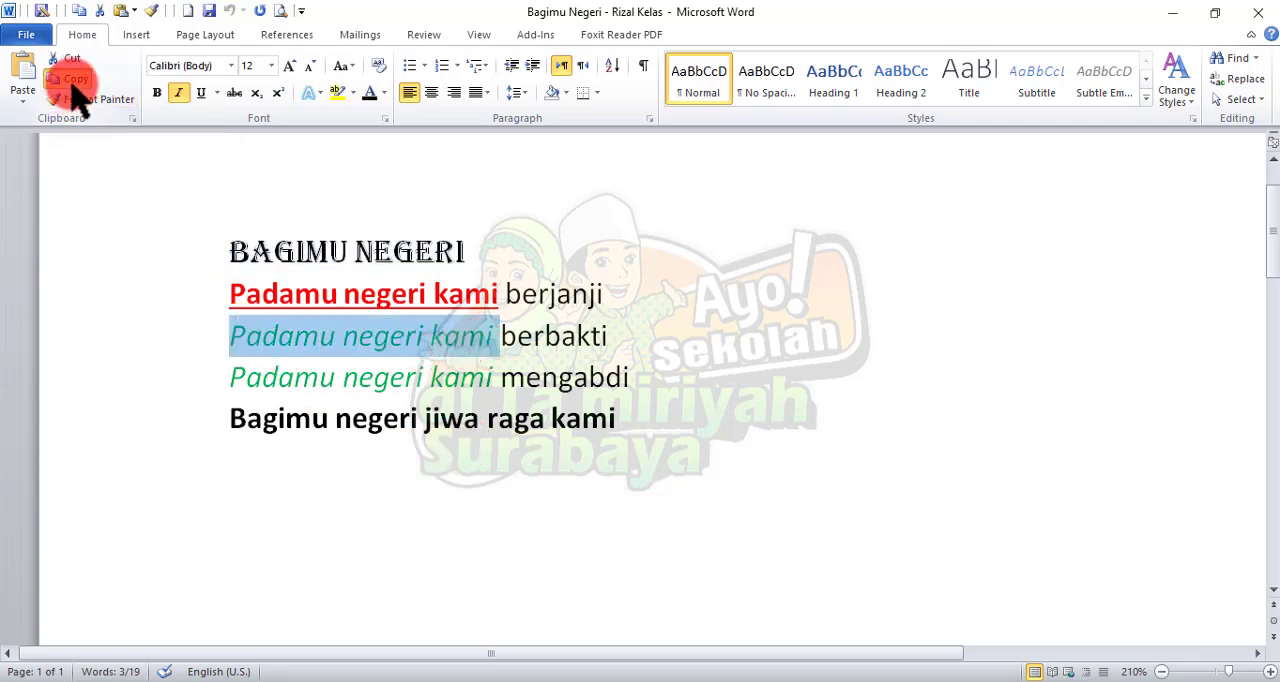
click(655, 418)
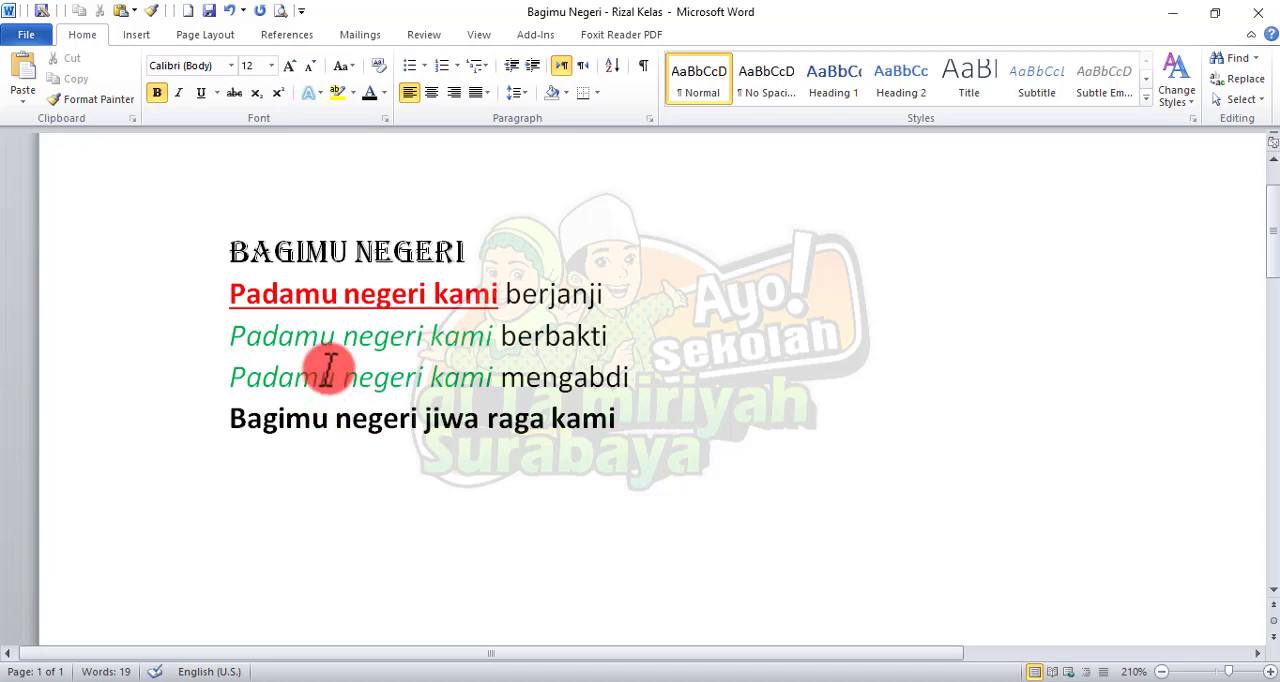
click(30, 80)
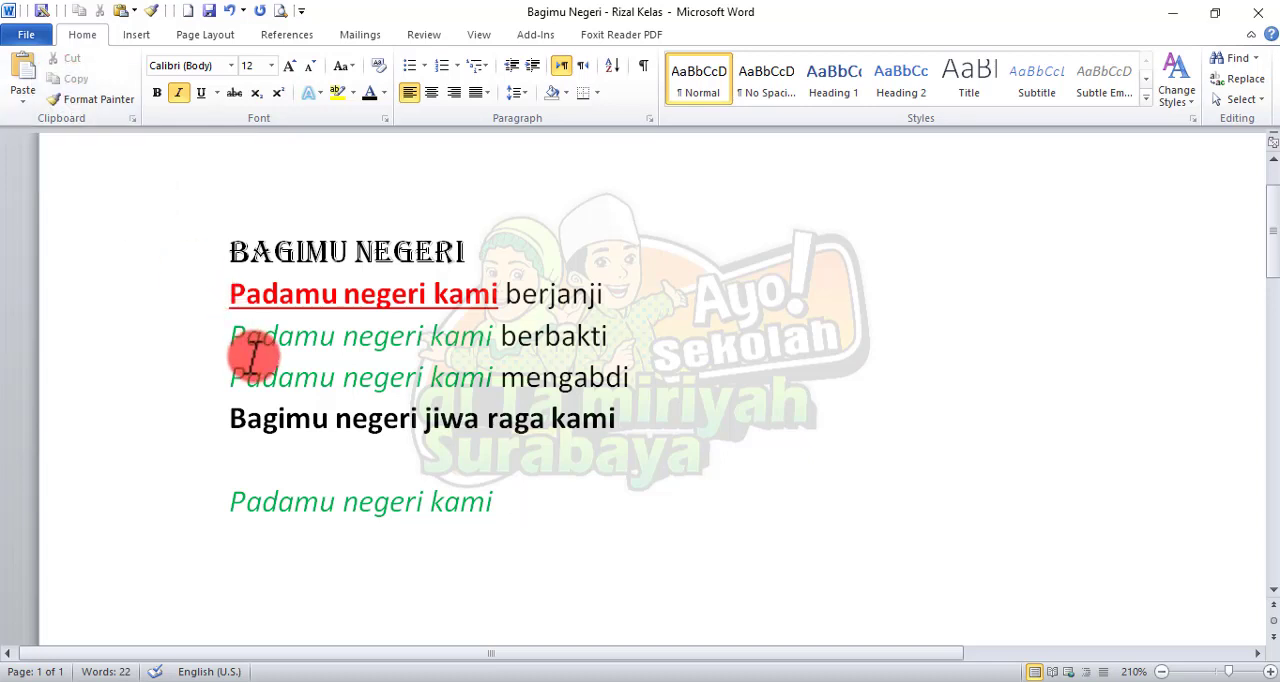
Step: Cut the title "BAGIMU NEGERI" and paste it below the lyrics, just above the copied "Padamu negeri kami", adding two line breaks
drag(229, 333, 463, 333)
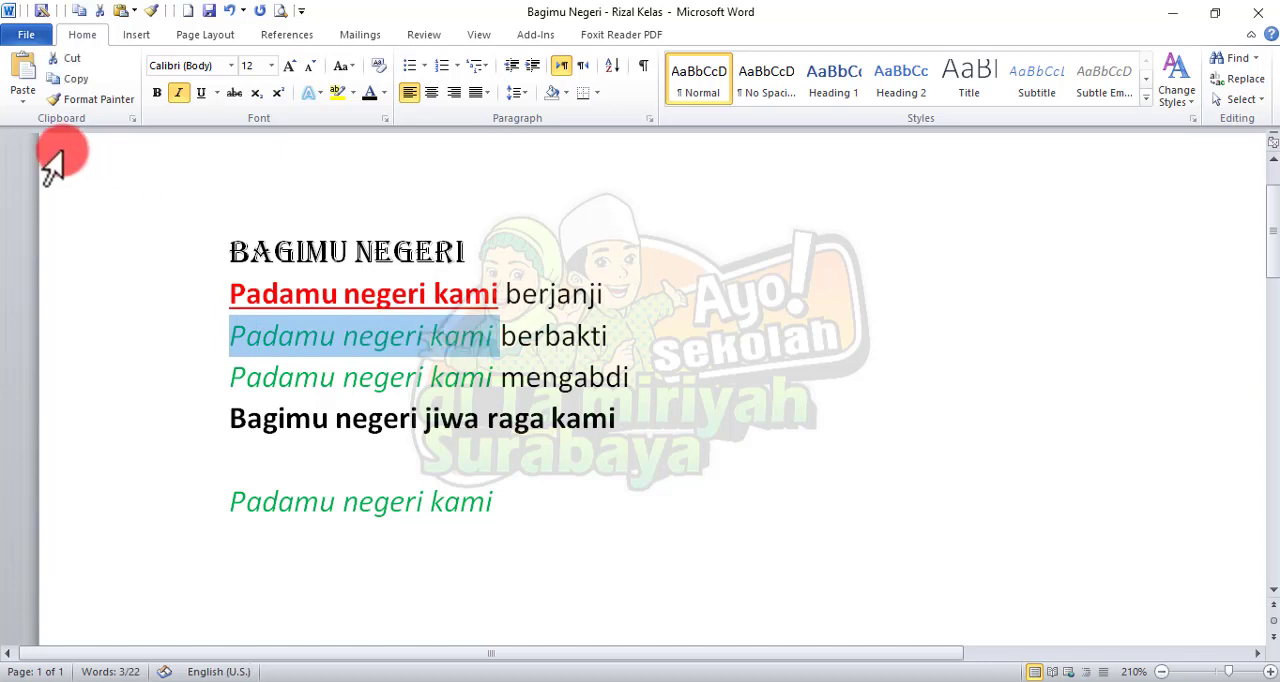
click(247, 292)
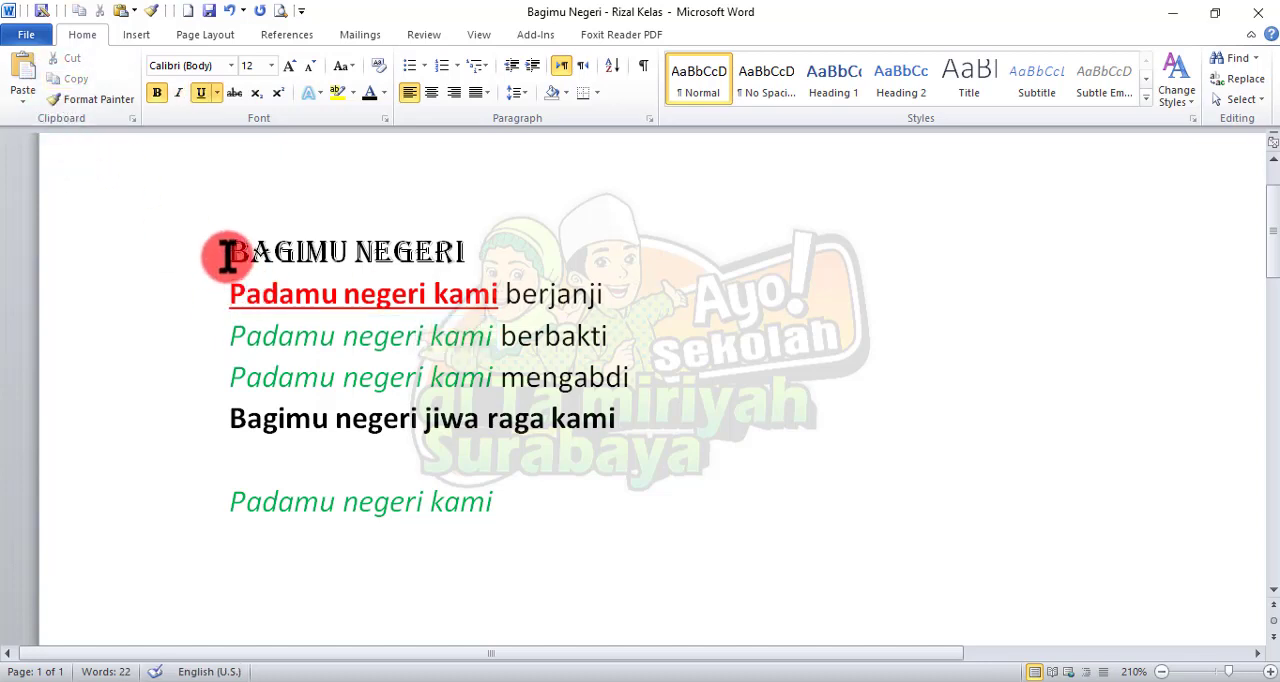
drag(229, 252, 466, 258)
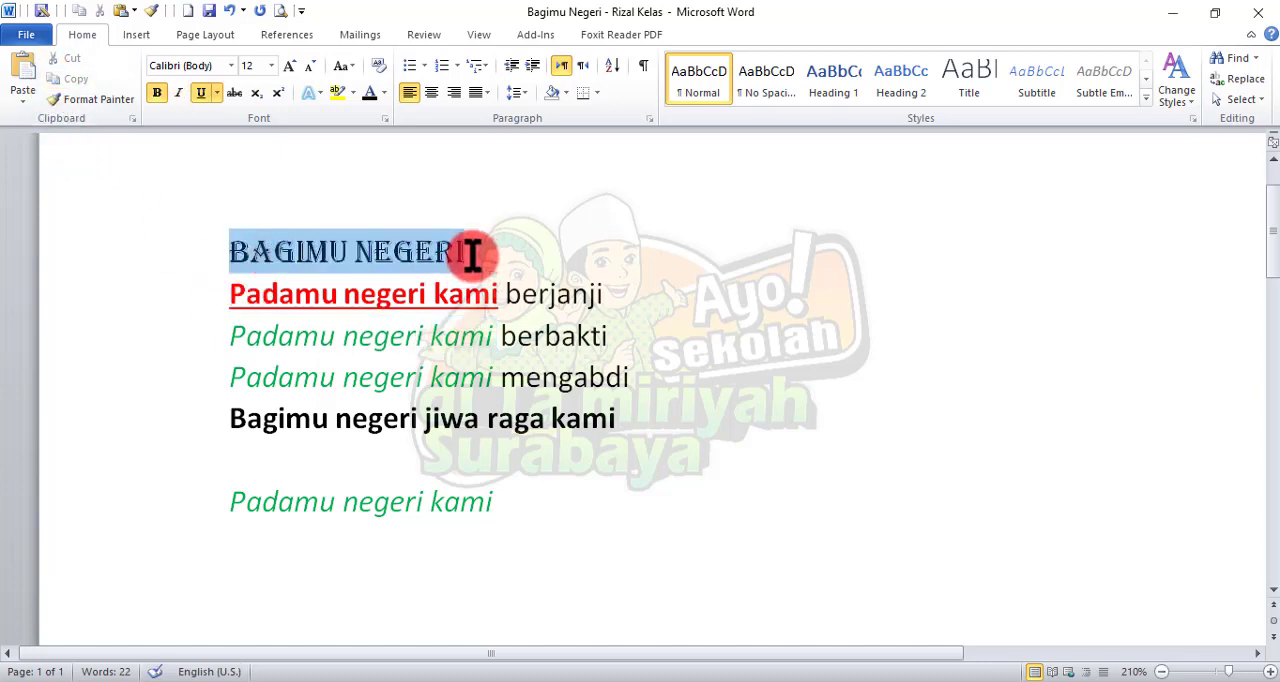
click(342, 294)
drag(317, 247, 453, 250)
key(ctrl+c)
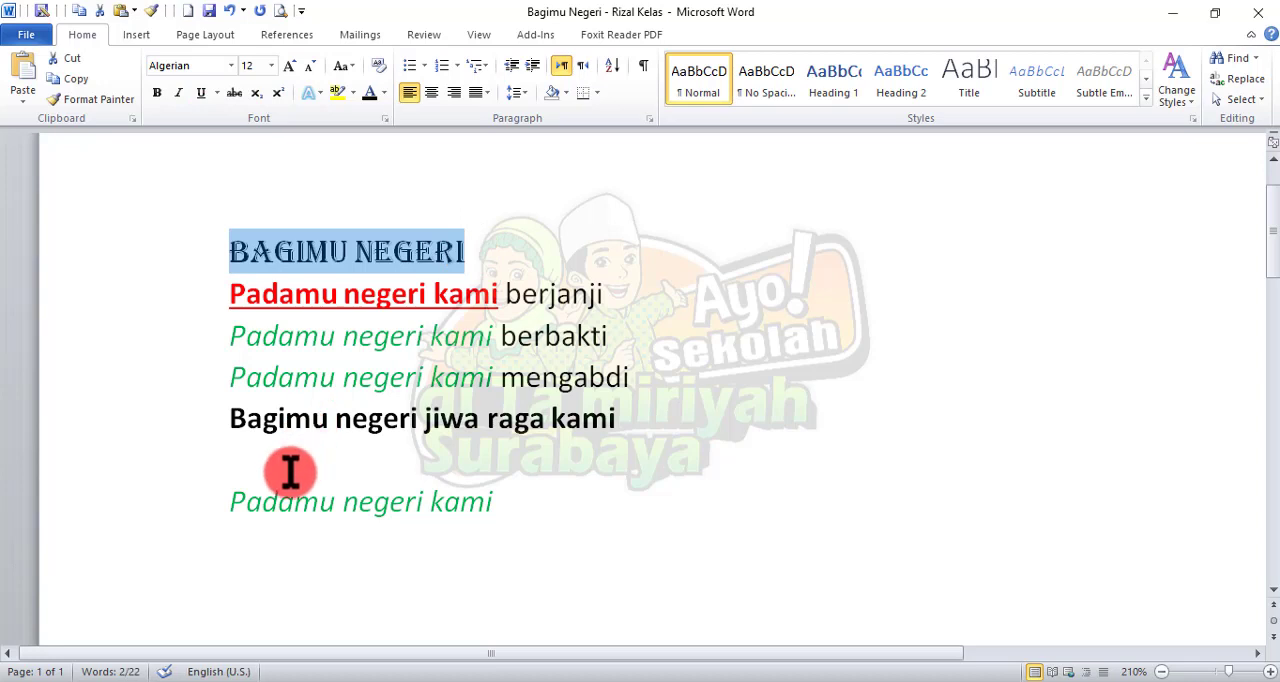
click(70, 60)
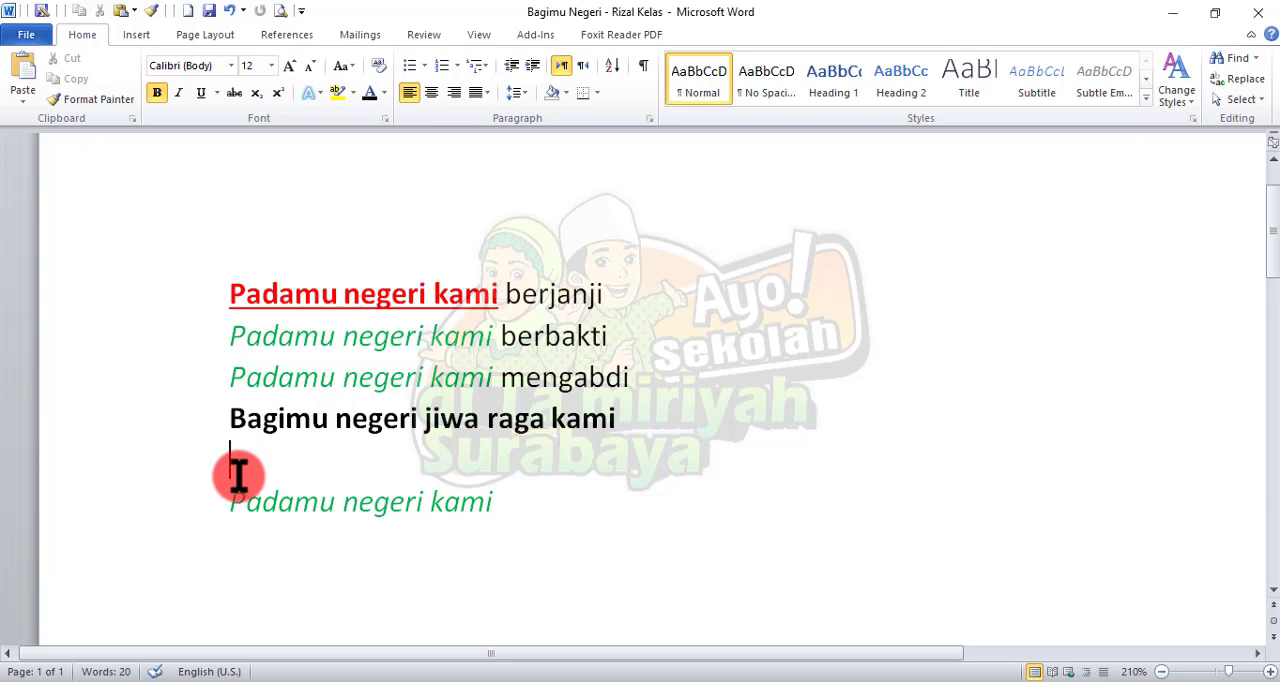
click(238, 476)
key(Return)
key(Return)
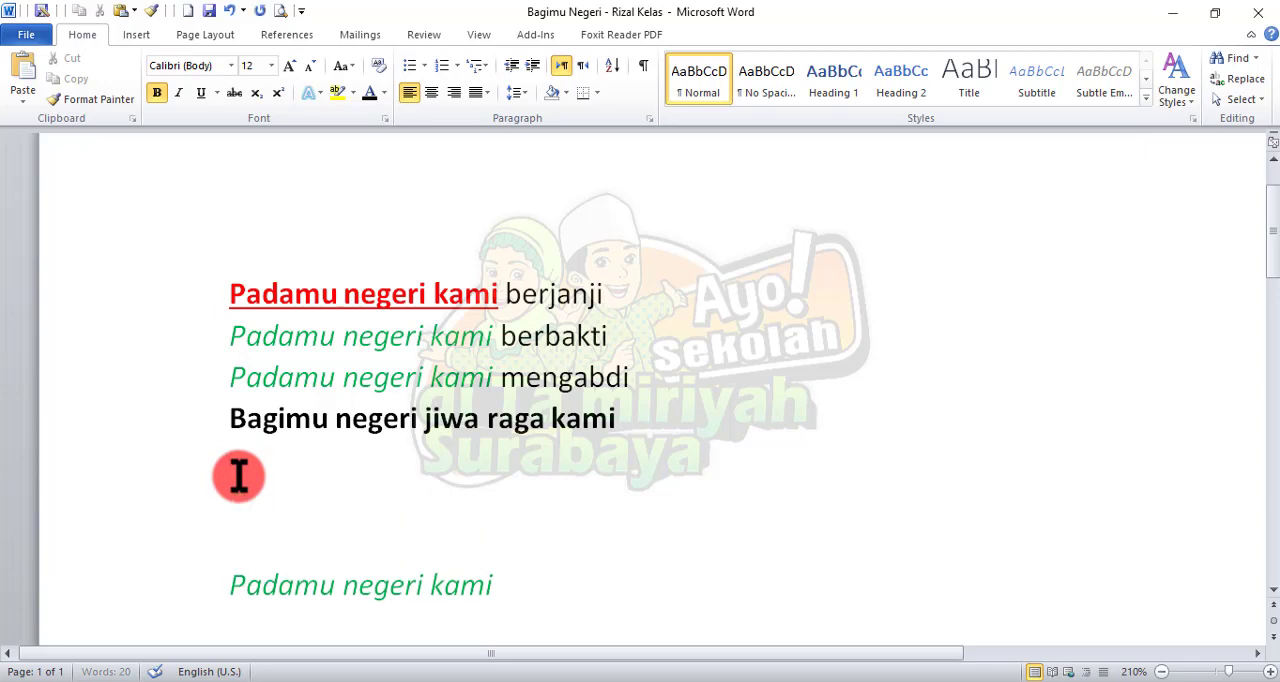
click(25, 72)
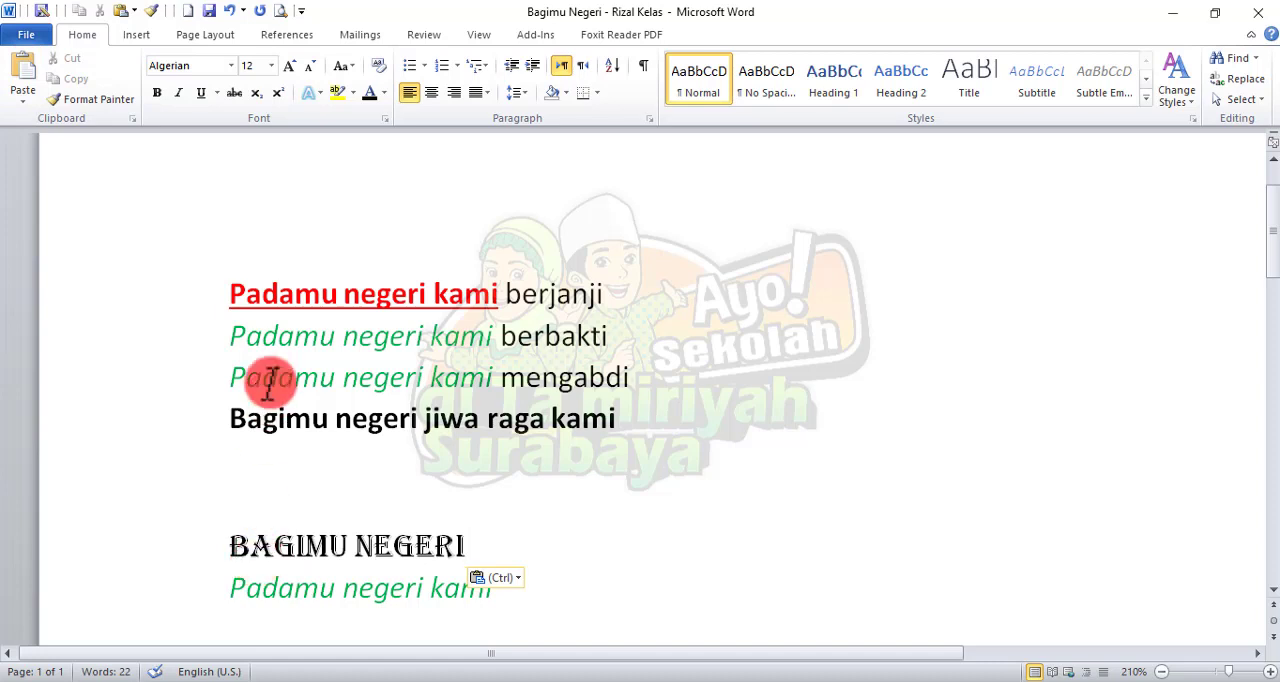
Step: View the available bullet styles with the cursor on the empty title line, leaving the list formatting unapplied
click(256, 262)
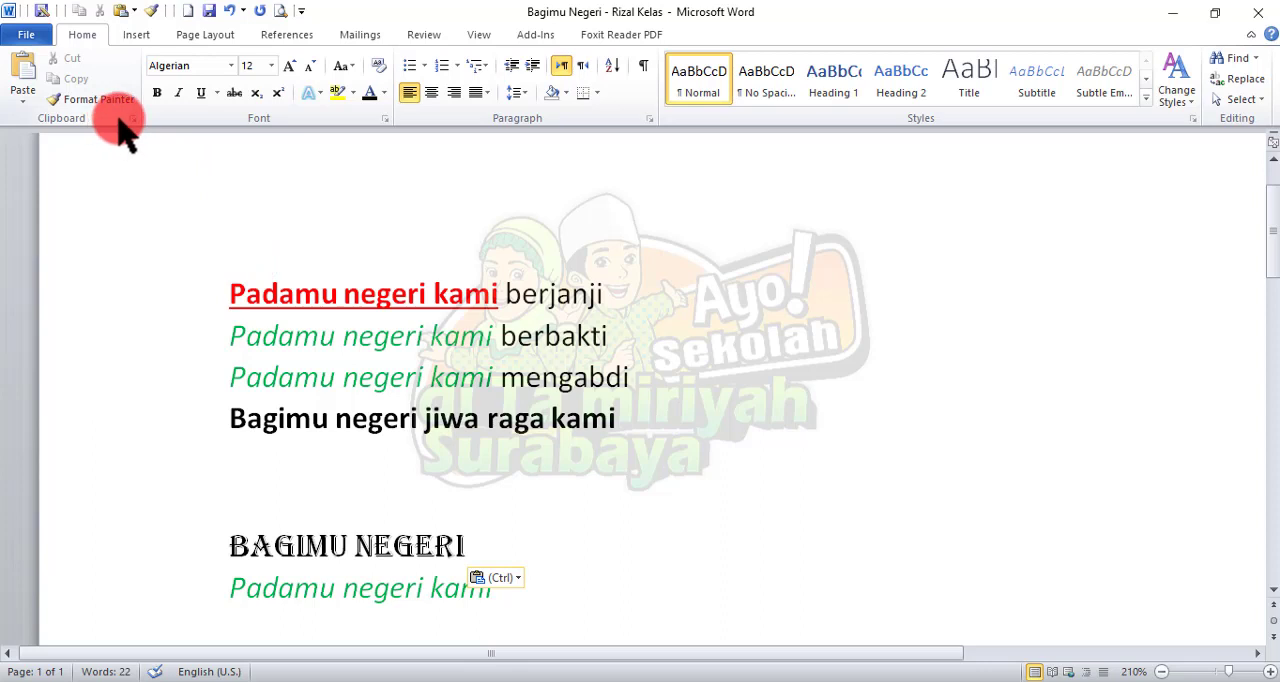
scroll(322, 402, down, 1)
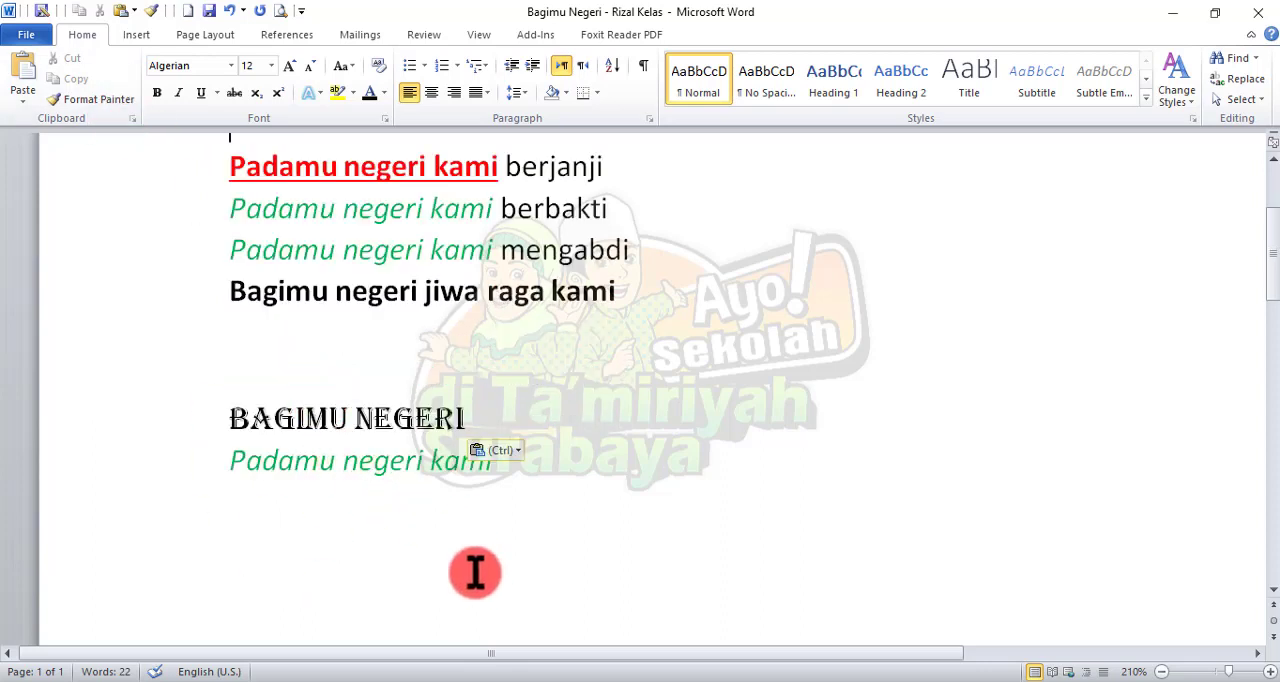
scroll(514, 462, up, 1)
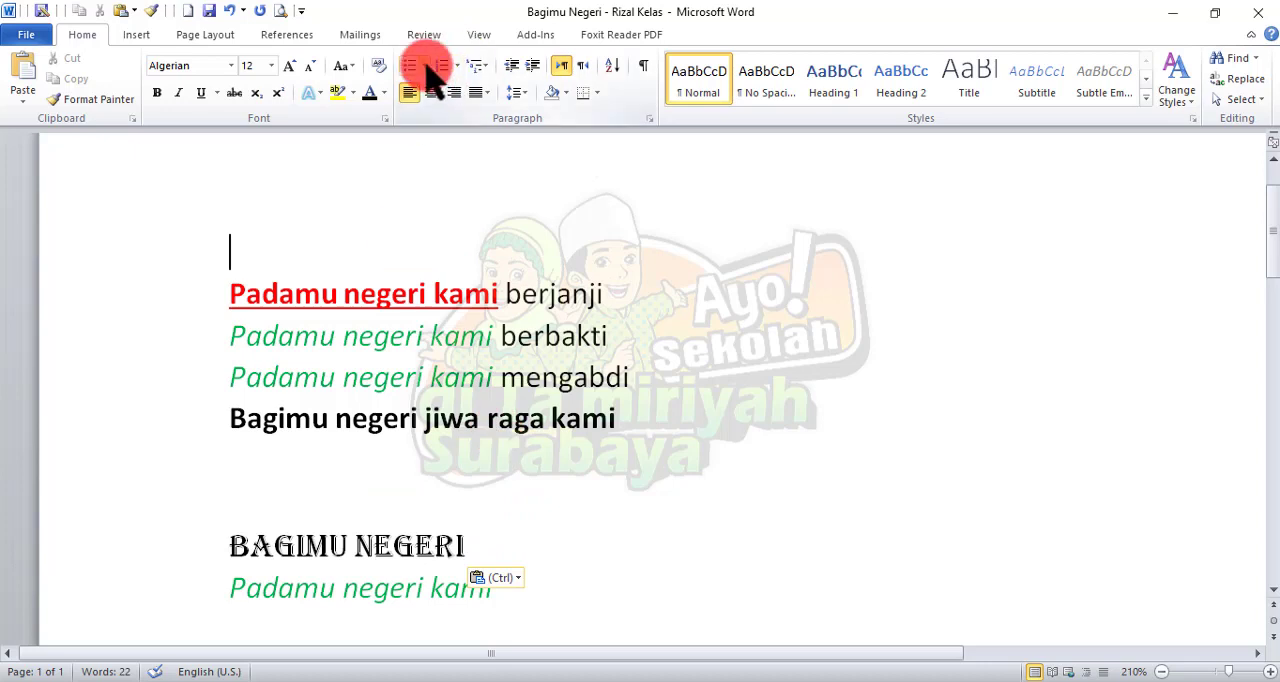
click(424, 65)
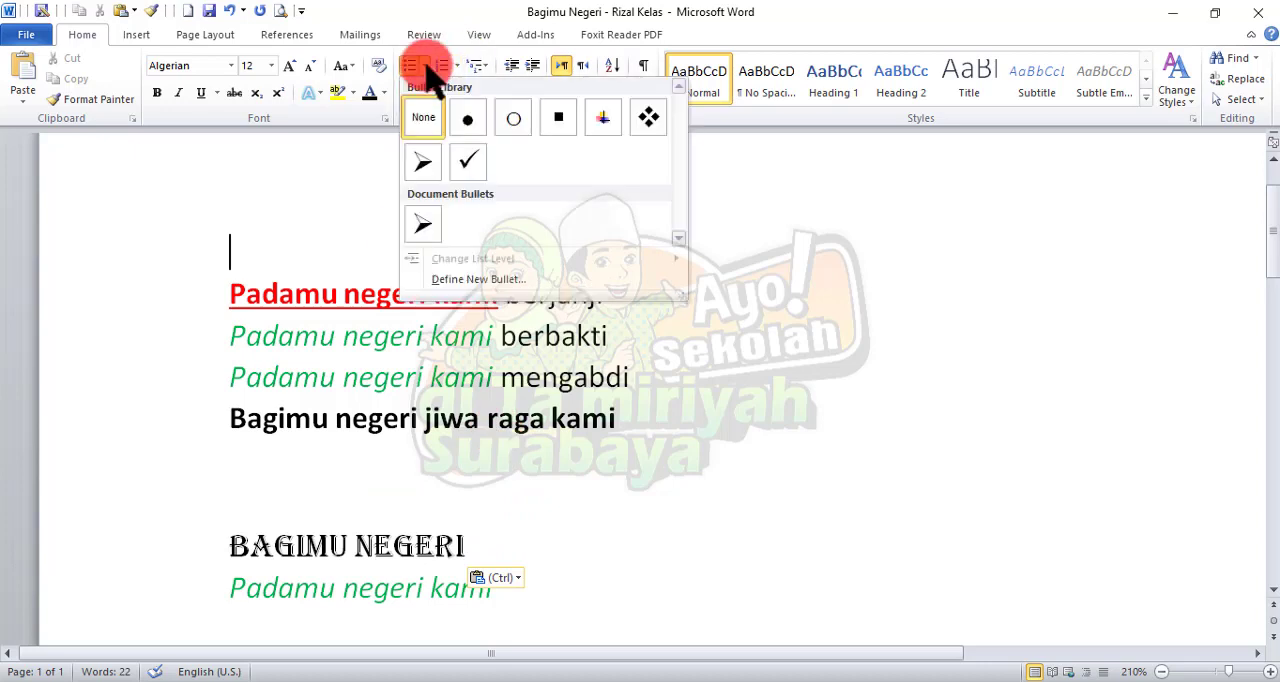
click(856, 240)
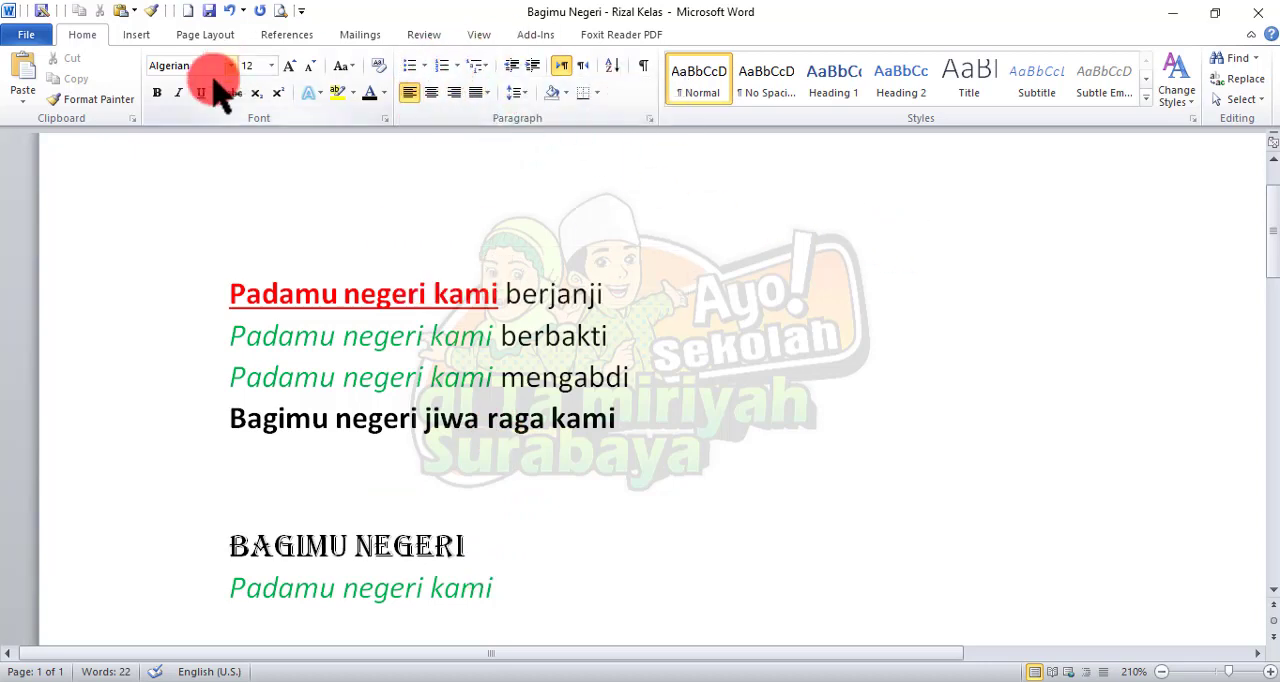
double_click(78, 35)
click(76, 33)
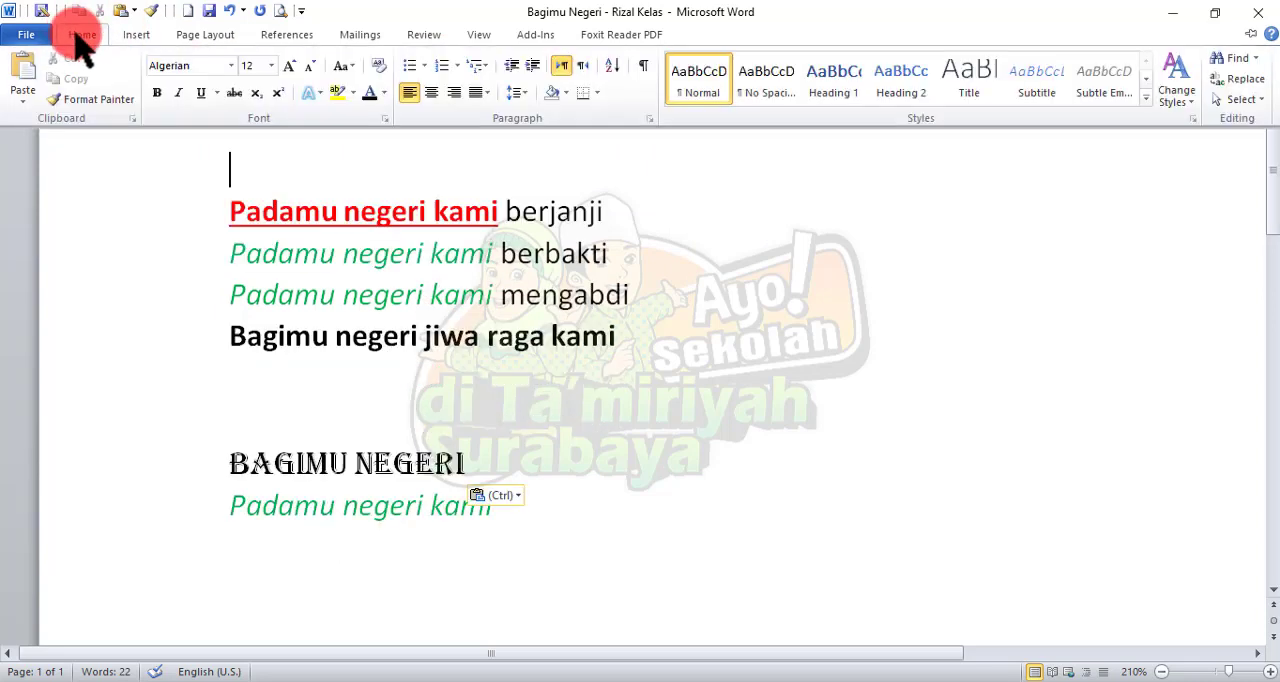
double_click(78, 35)
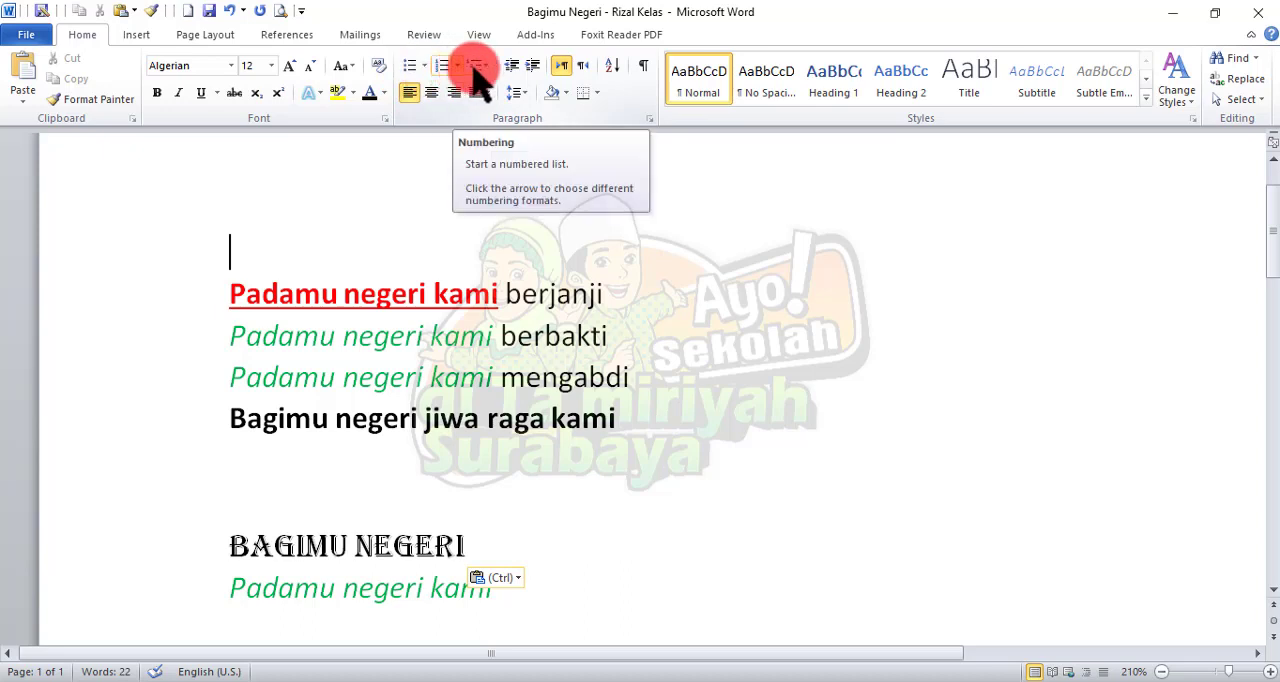
Step: Switch to the open "Bullets - Numbering" document
click(1175, 13)
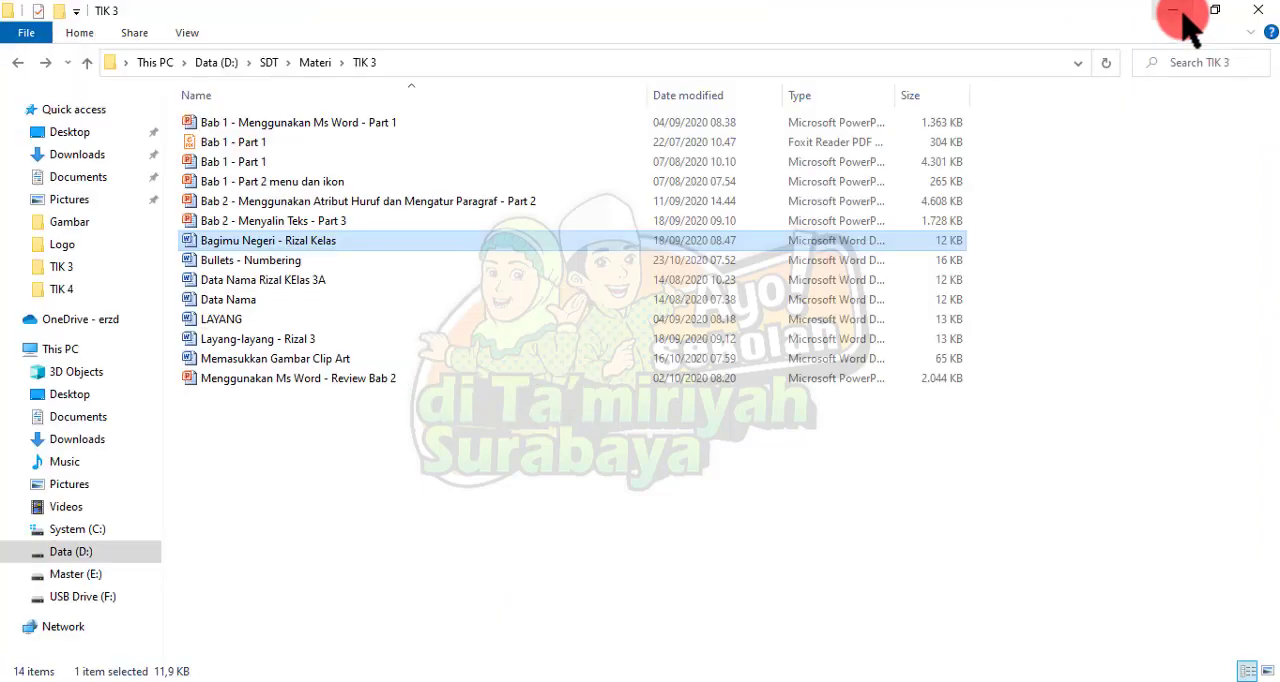
click(1174, 13)
click(1173, 13)
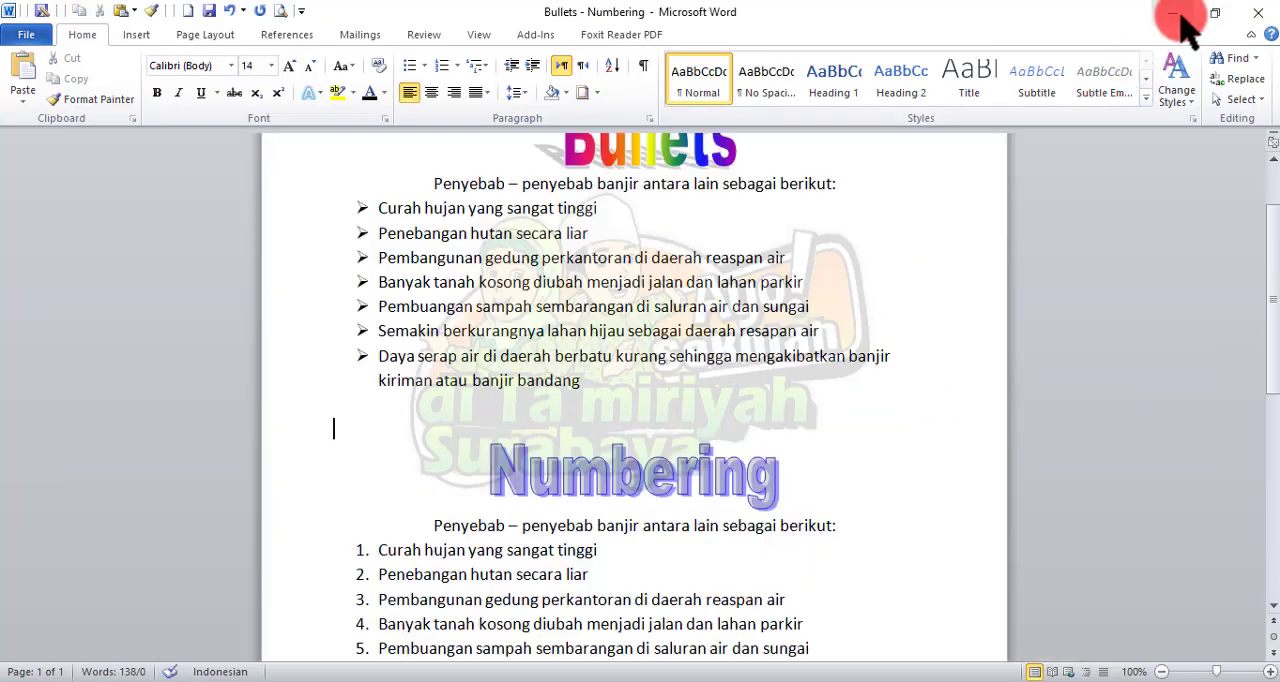
Step: Preview alternative bullet styles, such as the hollow circle, on the flood-causes list under "Bullets" without applying one
scroll(395, 340, up, 1)
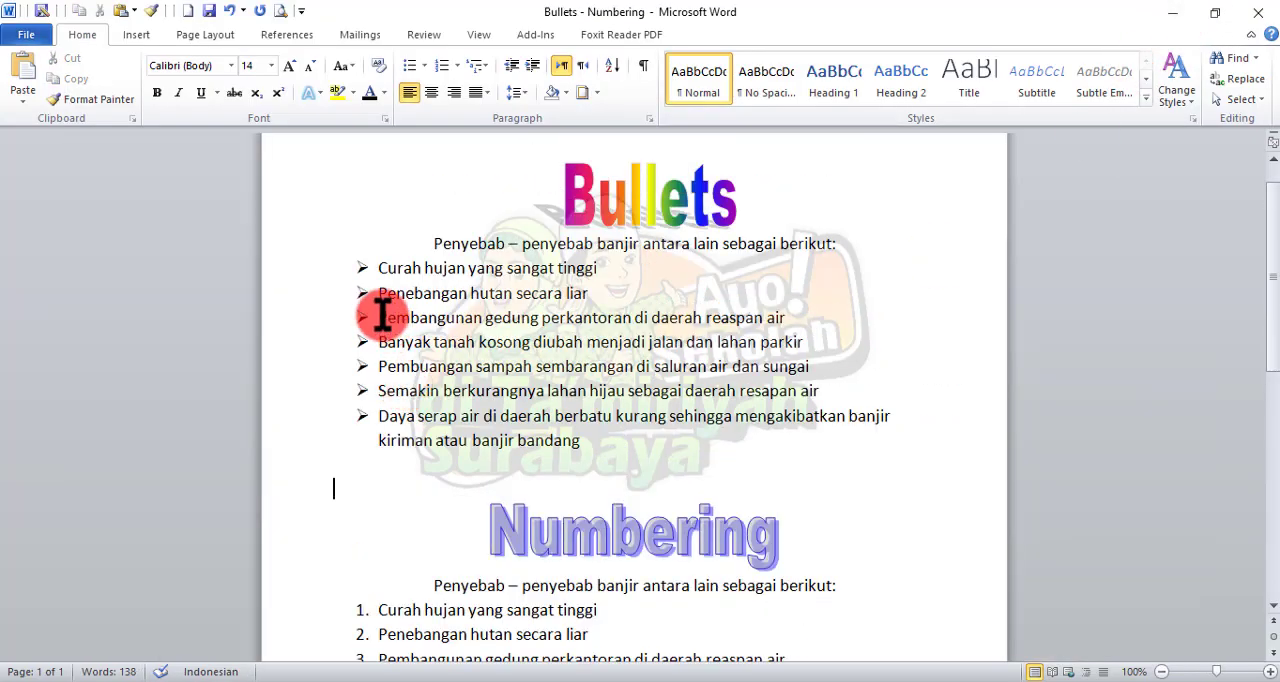
ctrl+scroll(383, 316, up, 6)
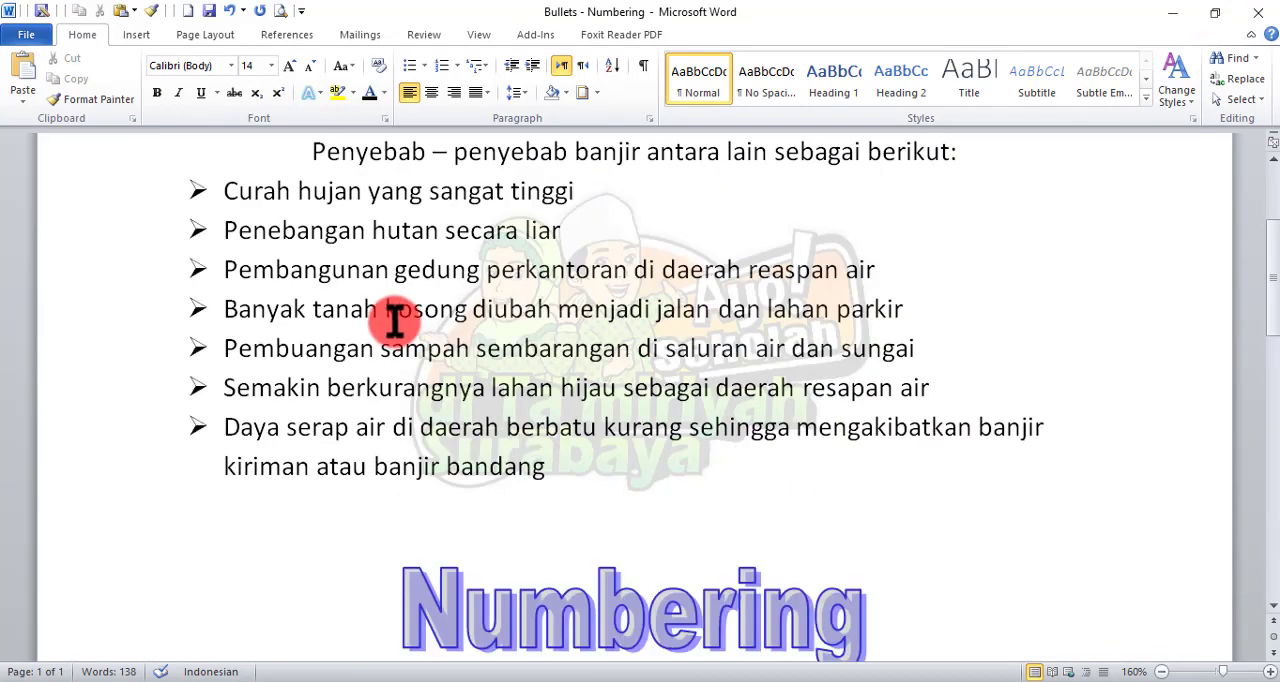
scroll(395, 320, up, 3)
scroll(314, 343, down, 3)
click(203, 157)
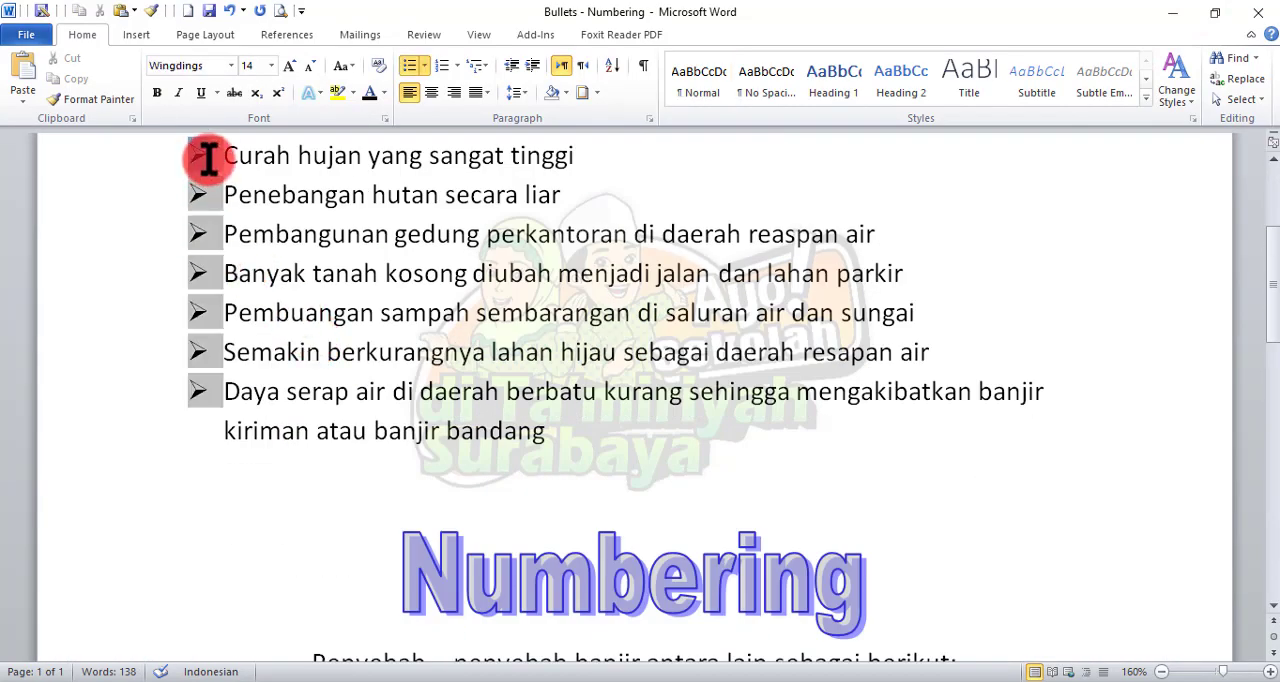
click(424, 65)
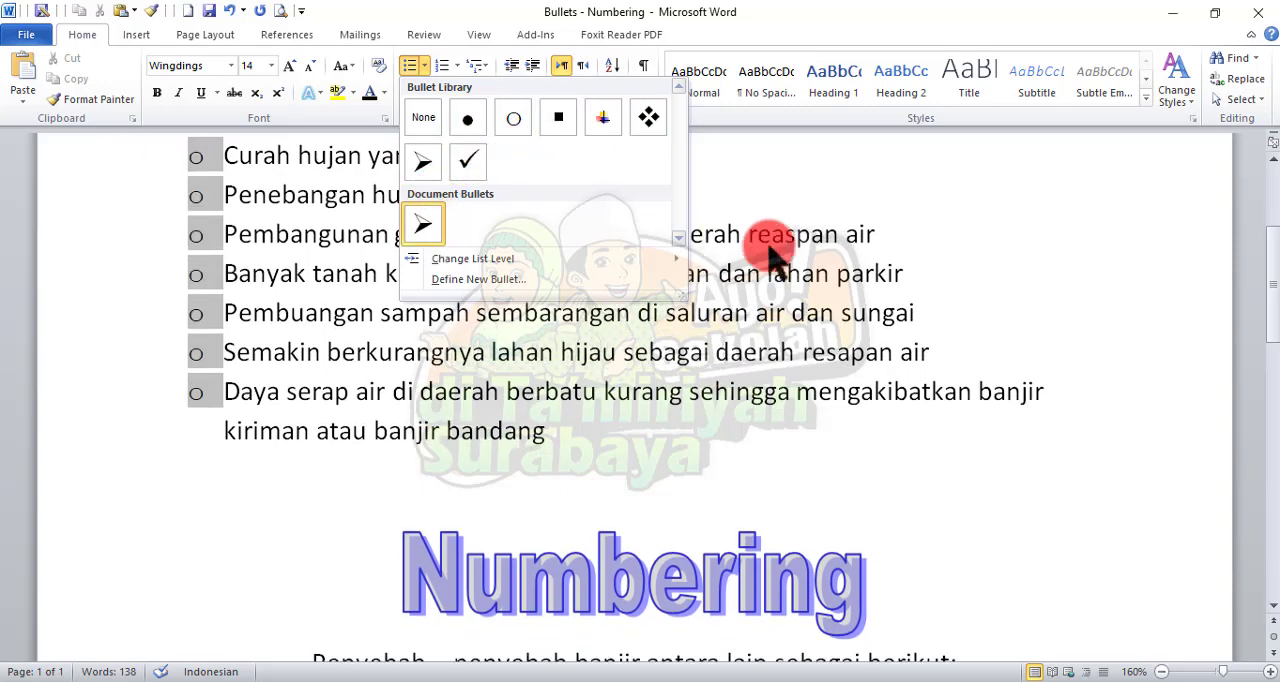
click(771, 251)
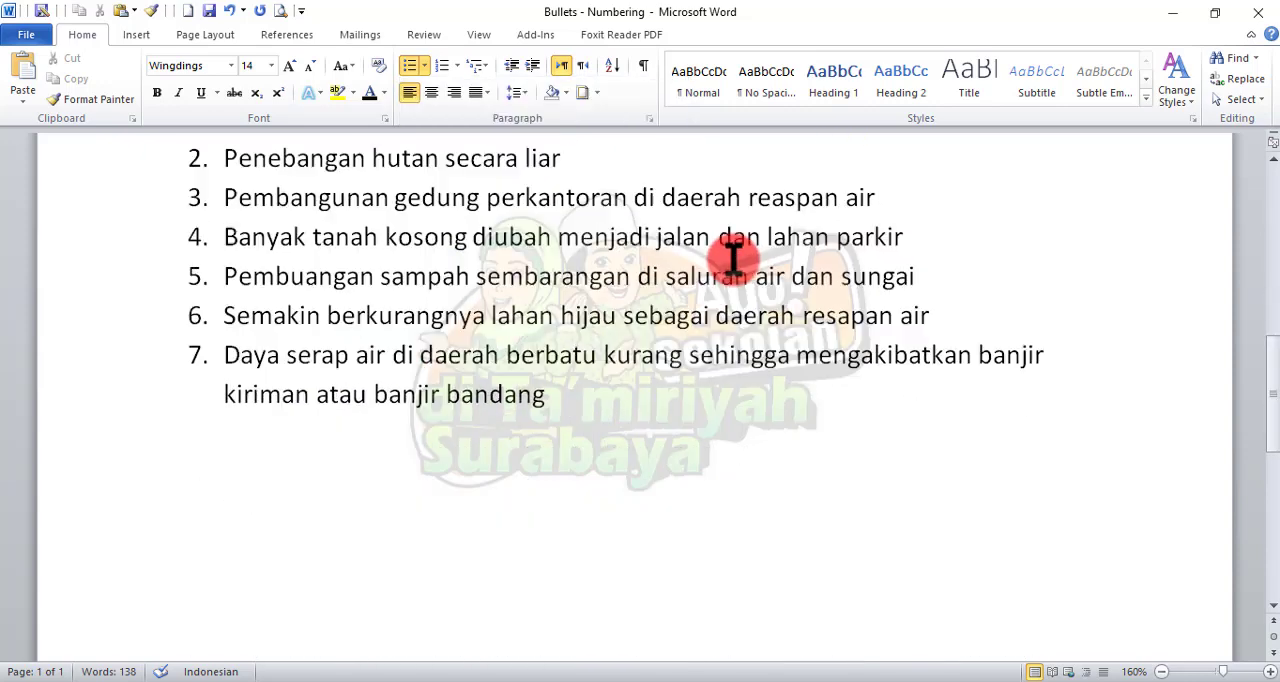
Step: Select the seven-item list under "Numbering" and preview other numbering formats, such as a), b), c), without applying one
scroll(733, 258, up, 1)
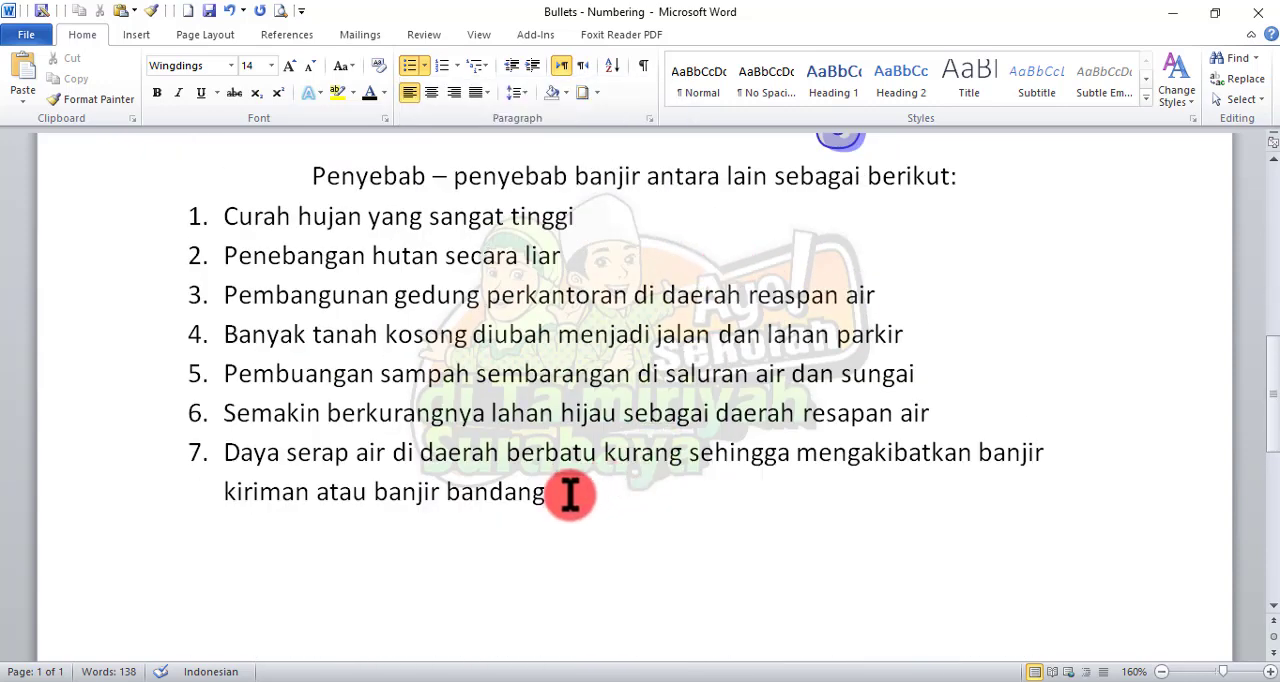
drag(571, 491, 171, 217)
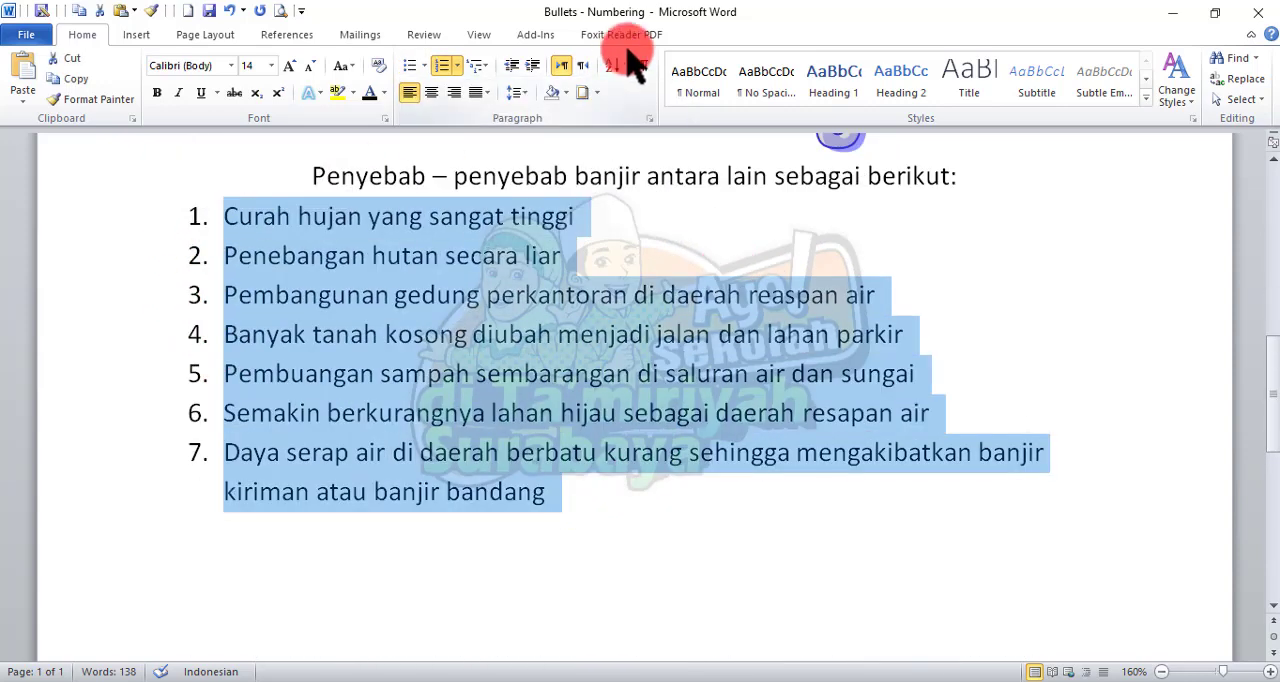
click(458, 66)
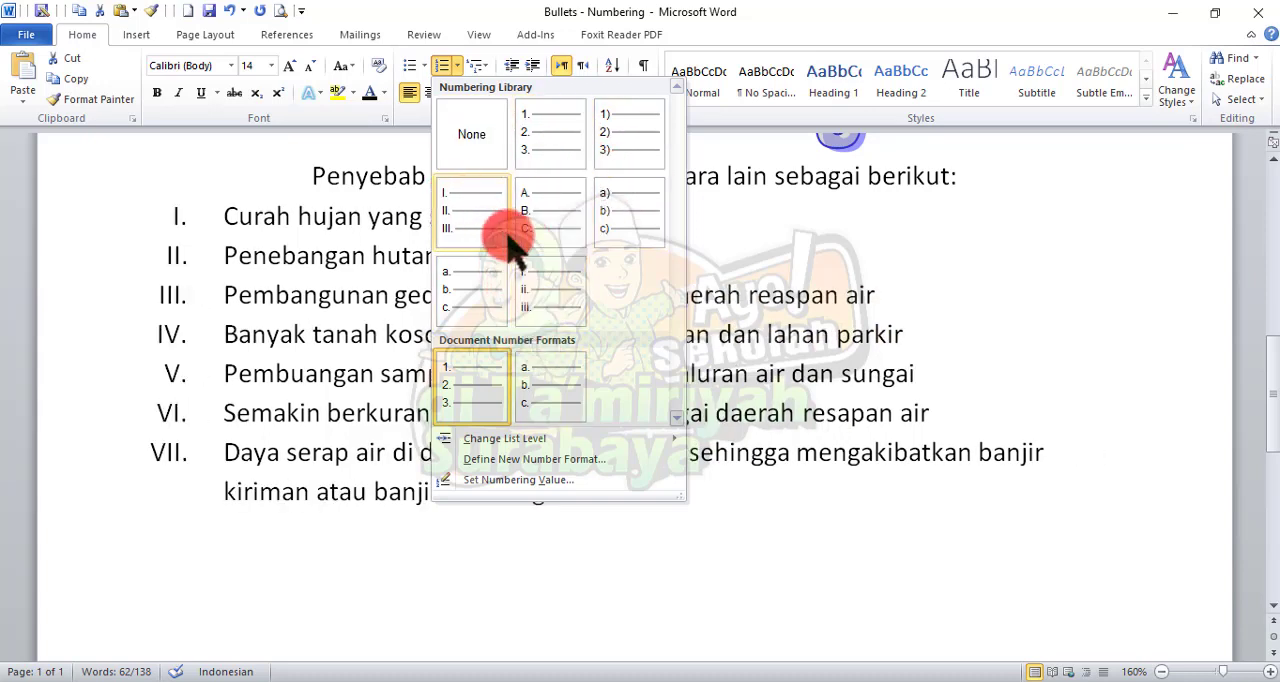
click(745, 252)
scroll(749, 263, up, 5)
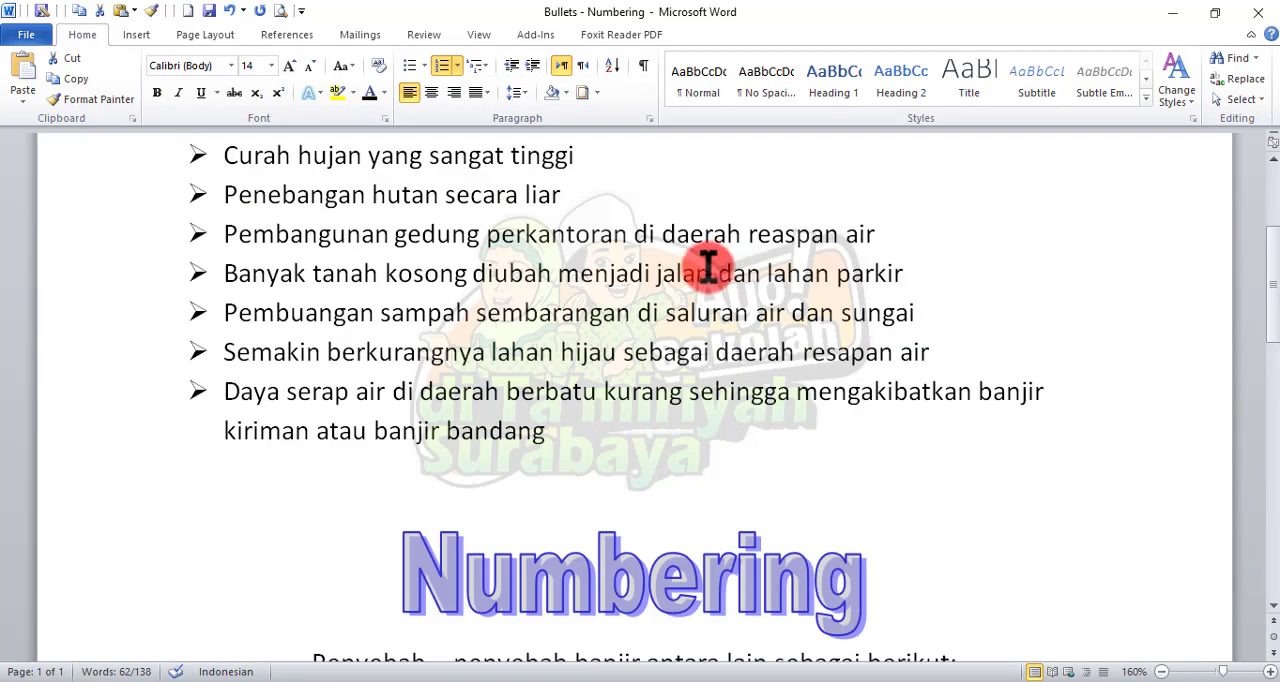
click(697, 270)
Step: Select the "Bullets" WordArt heading and show the gallery of WordArt styles
scroll(610, 245, up, 3)
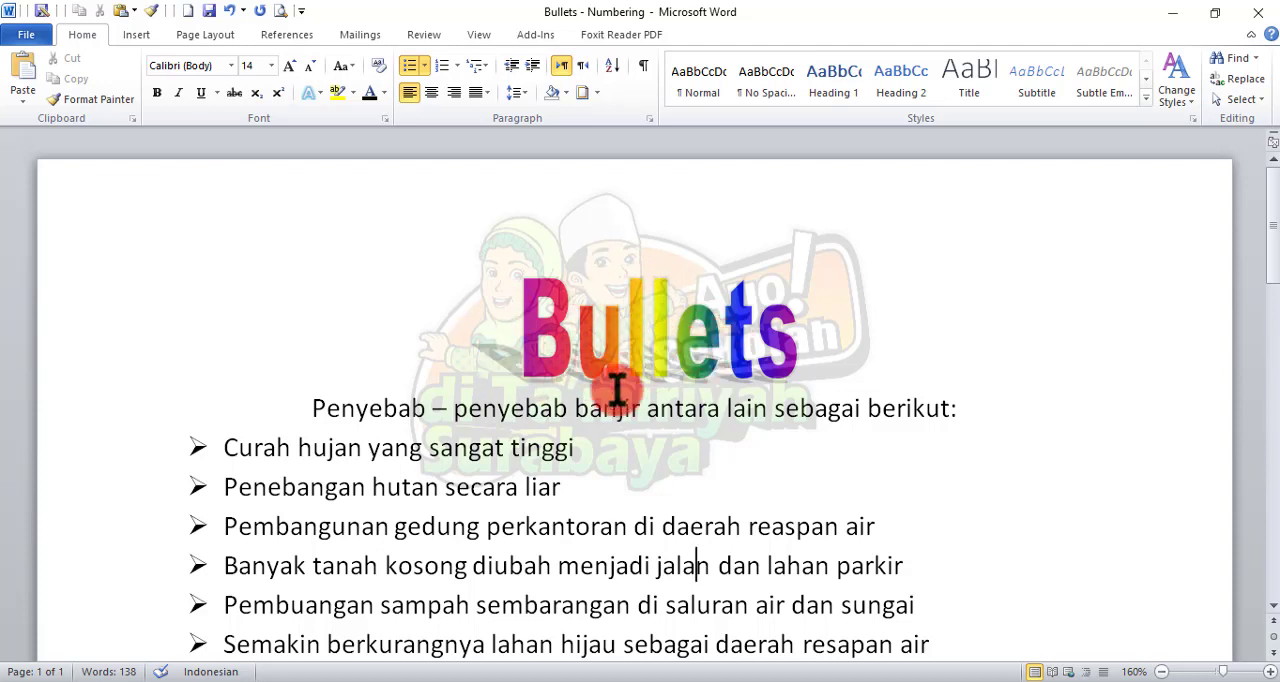
click(580, 338)
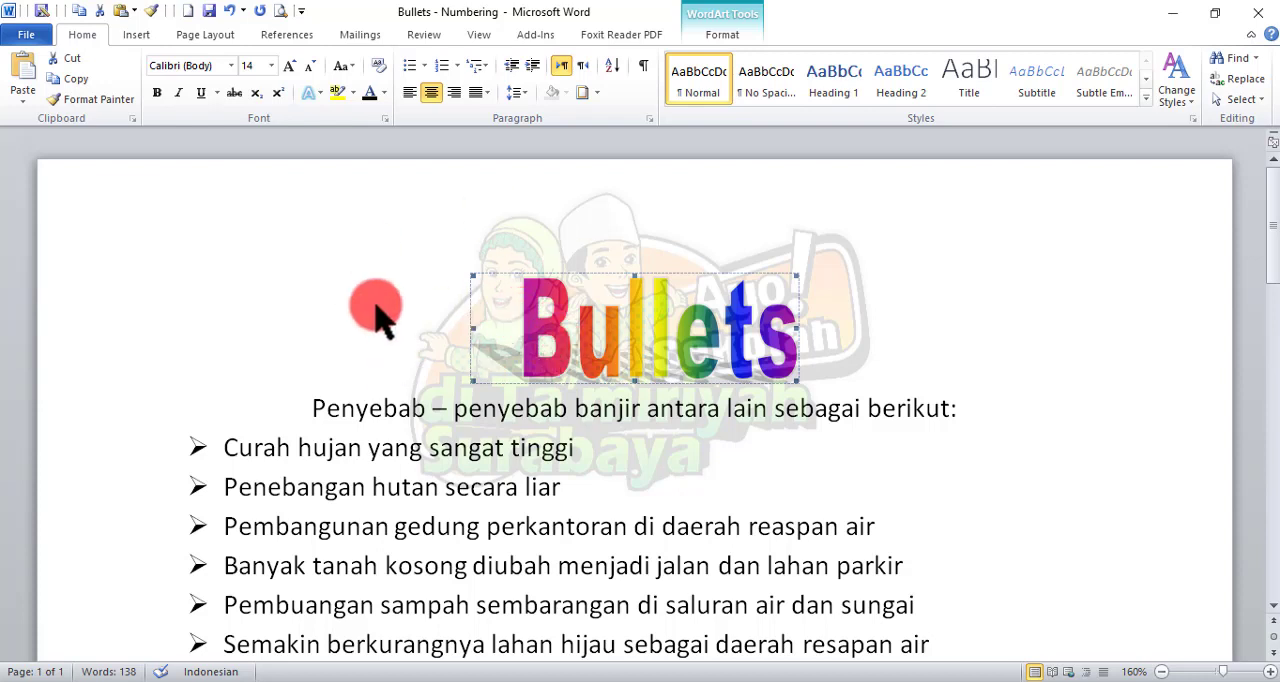
click(137, 37)
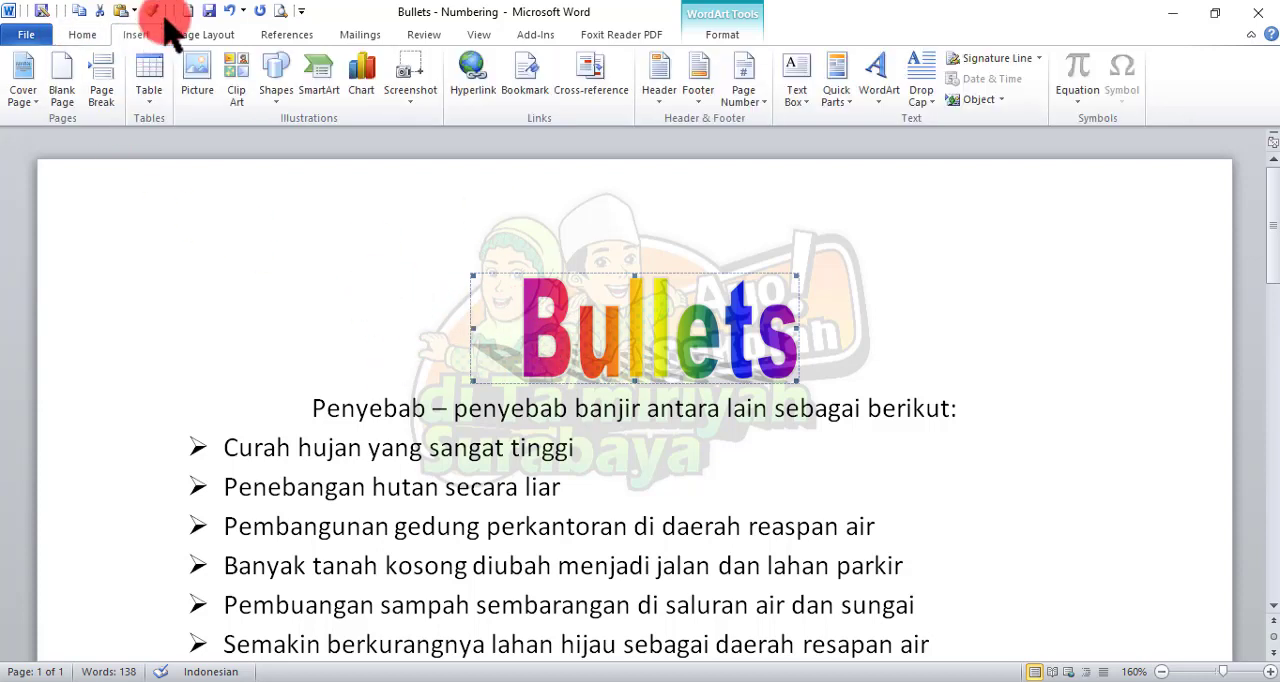
click(870, 106)
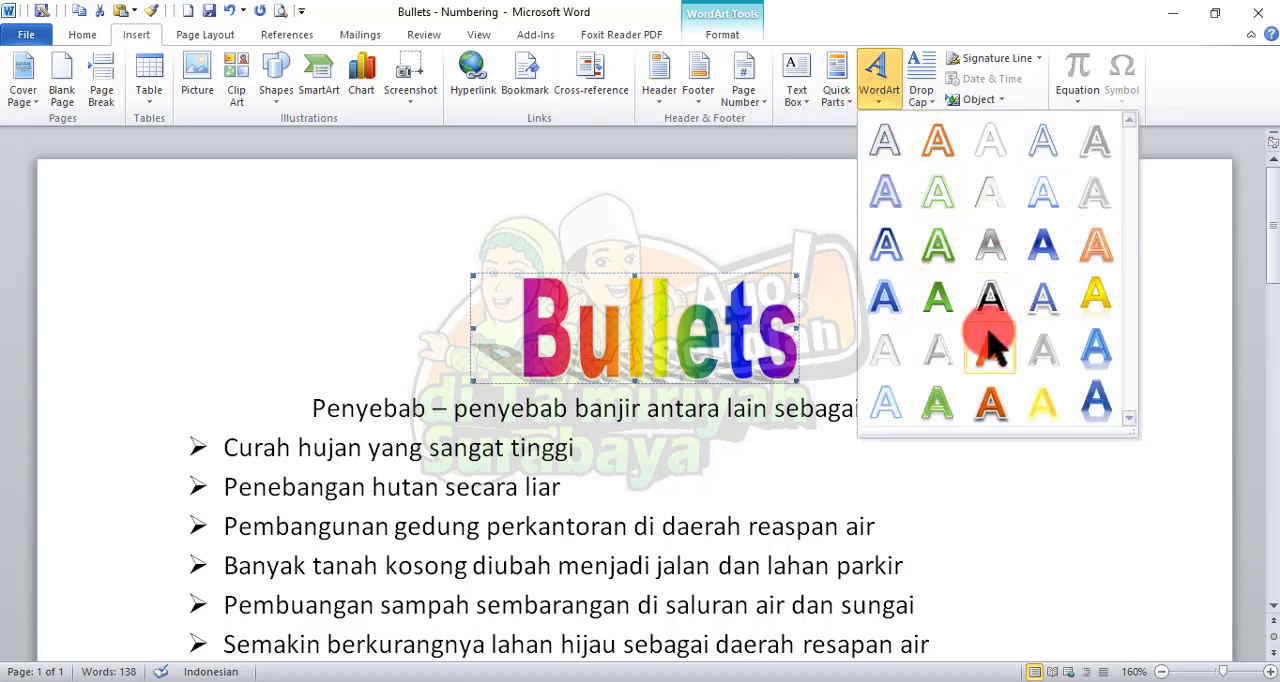
Step: Dismiss the WordArt style gallery and examine the "Bullets" heading above the flood-causes list
click(718, 260)
scroll(805, 250, down, 1)
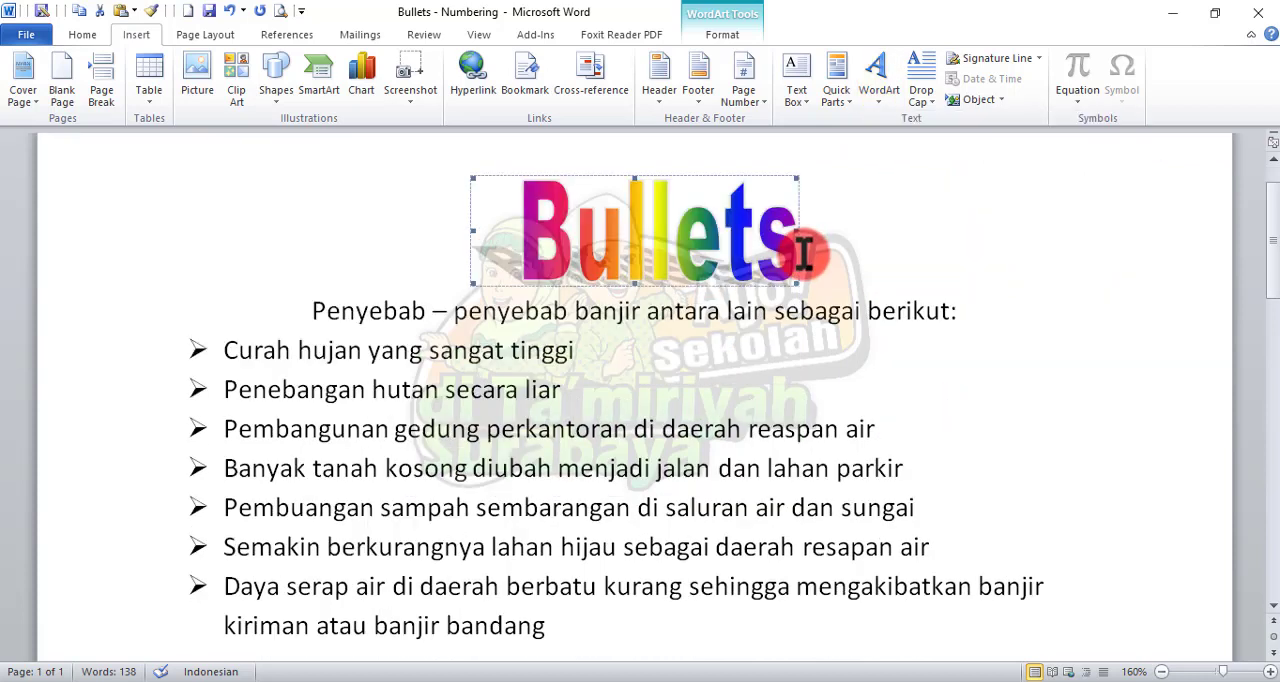
click(803, 308)
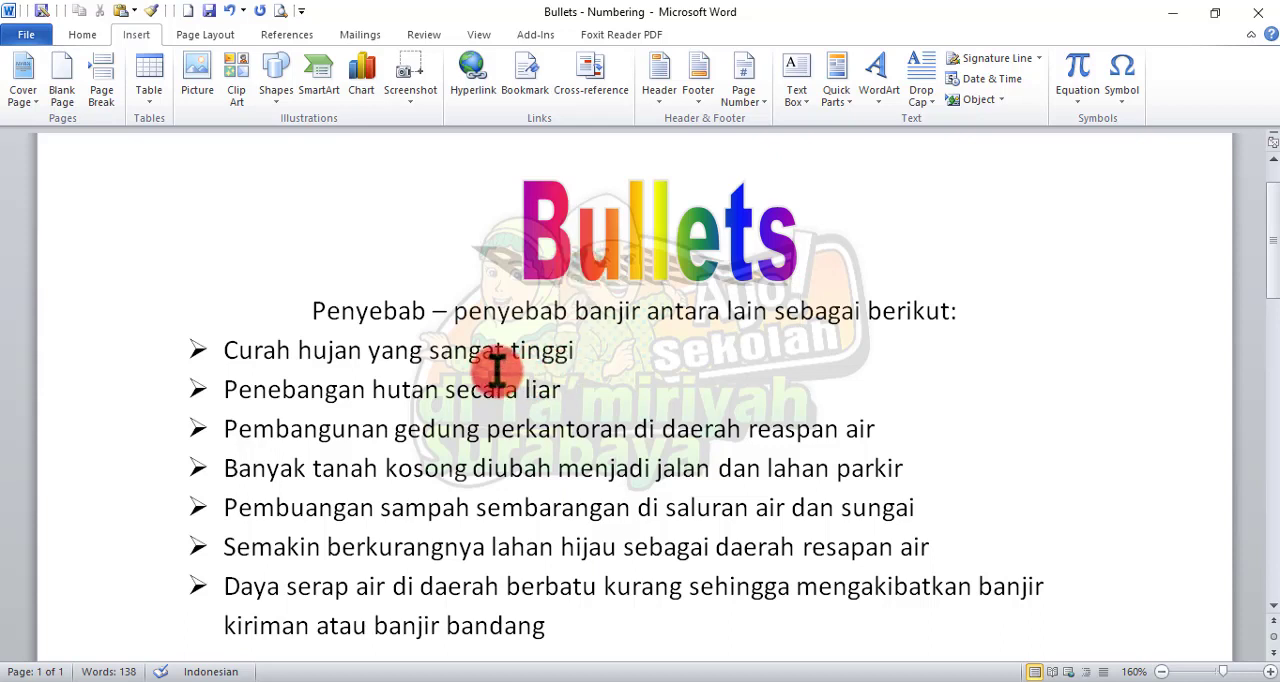
click(613, 258)
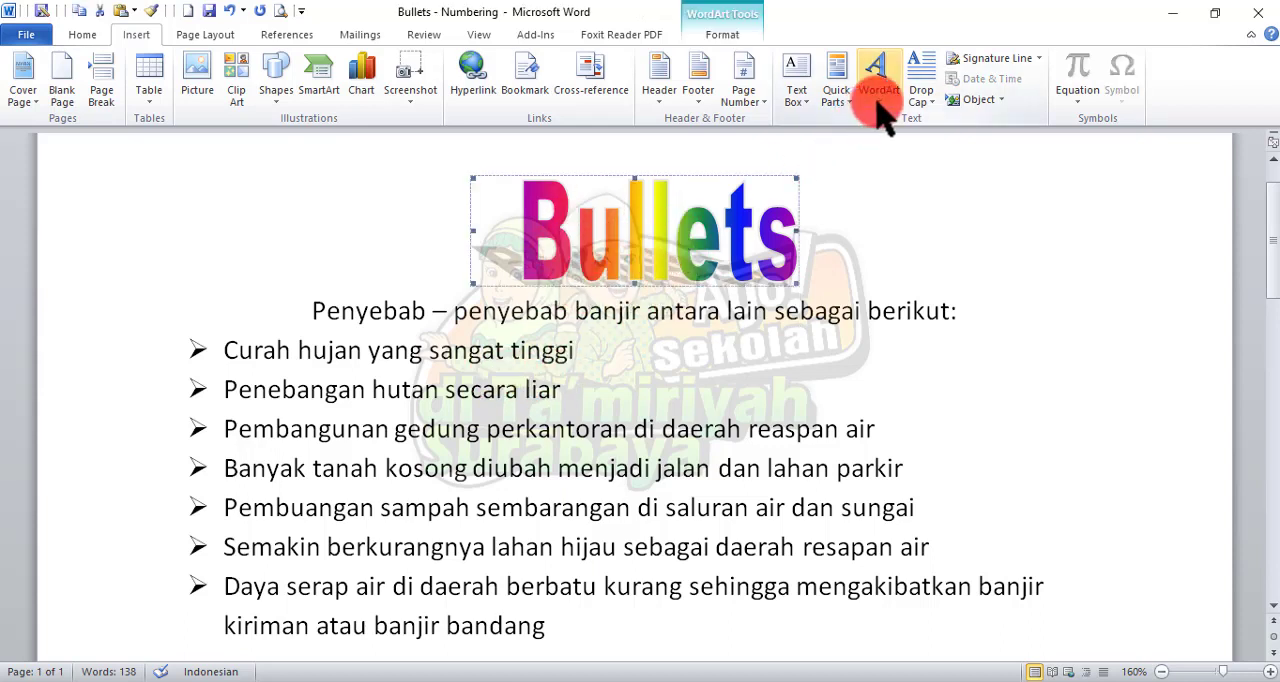
Step: Minimize the "Bullets - Numbering" document to show the desktop
click(1172, 13)
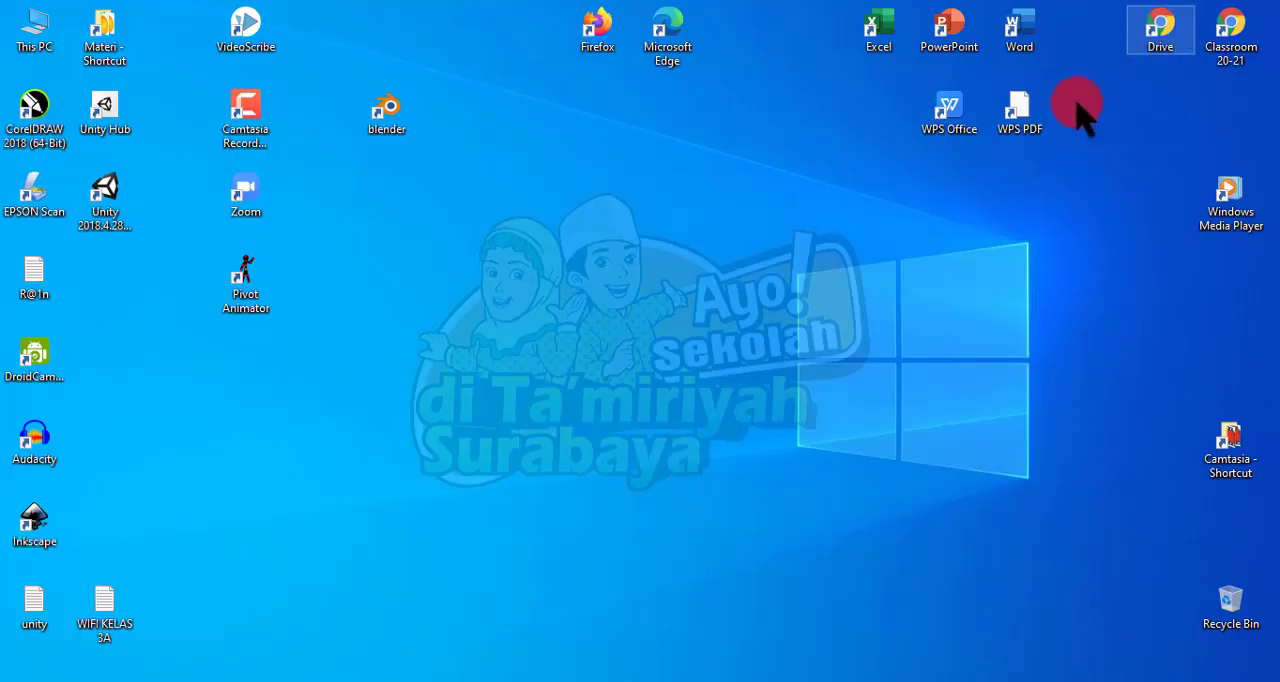
right_click(627, 272)
click(680, 328)
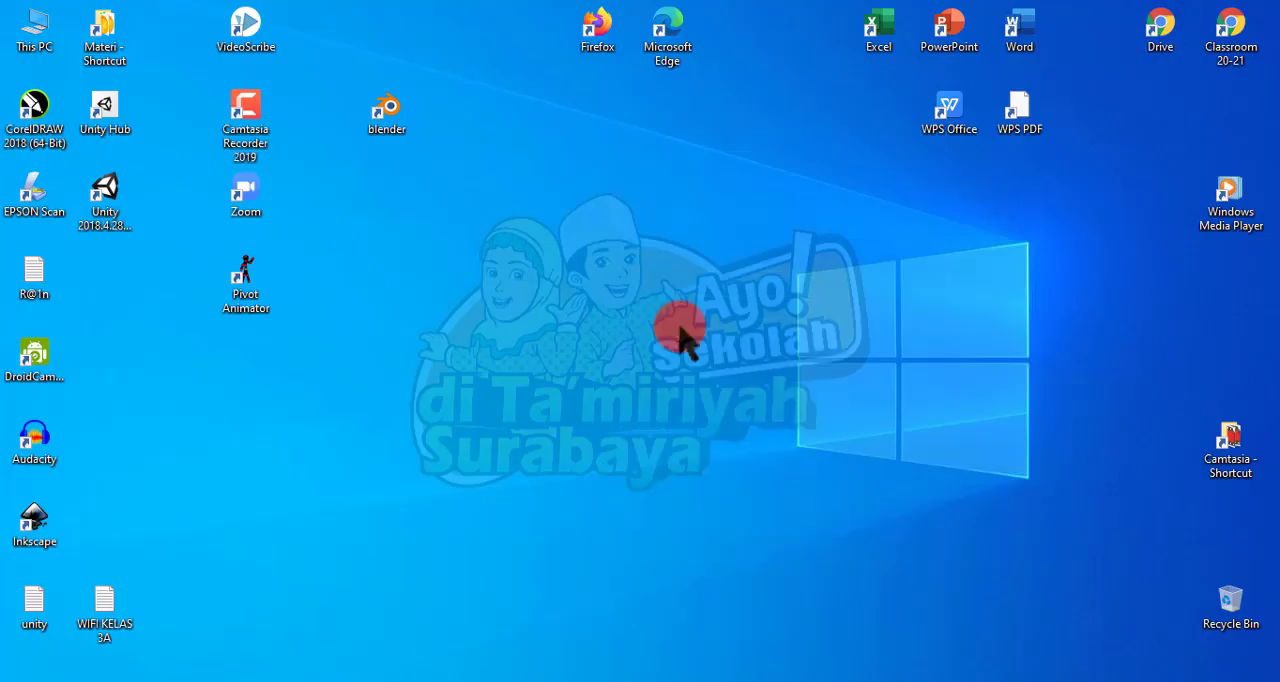
right_click(620, 243)
click(655, 285)
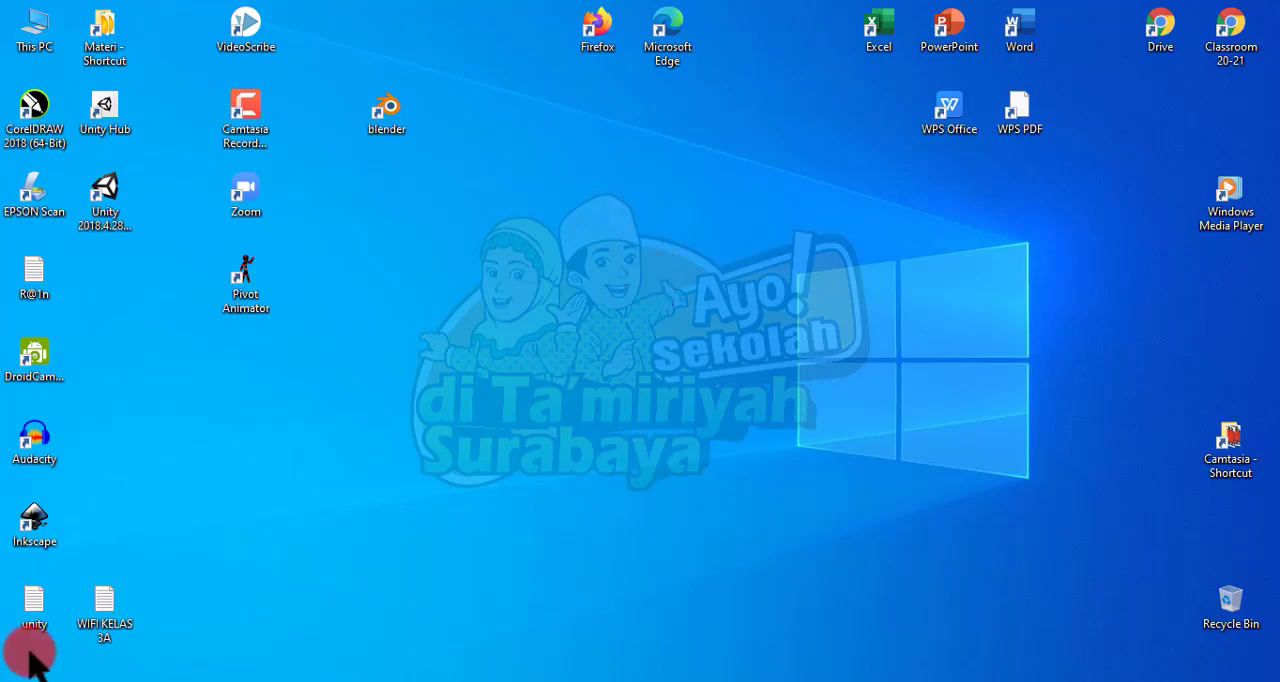
Step: Launch Microsoft Word 2010 from the Microsoft Office program group and maximize its blank document window
click(20, 678)
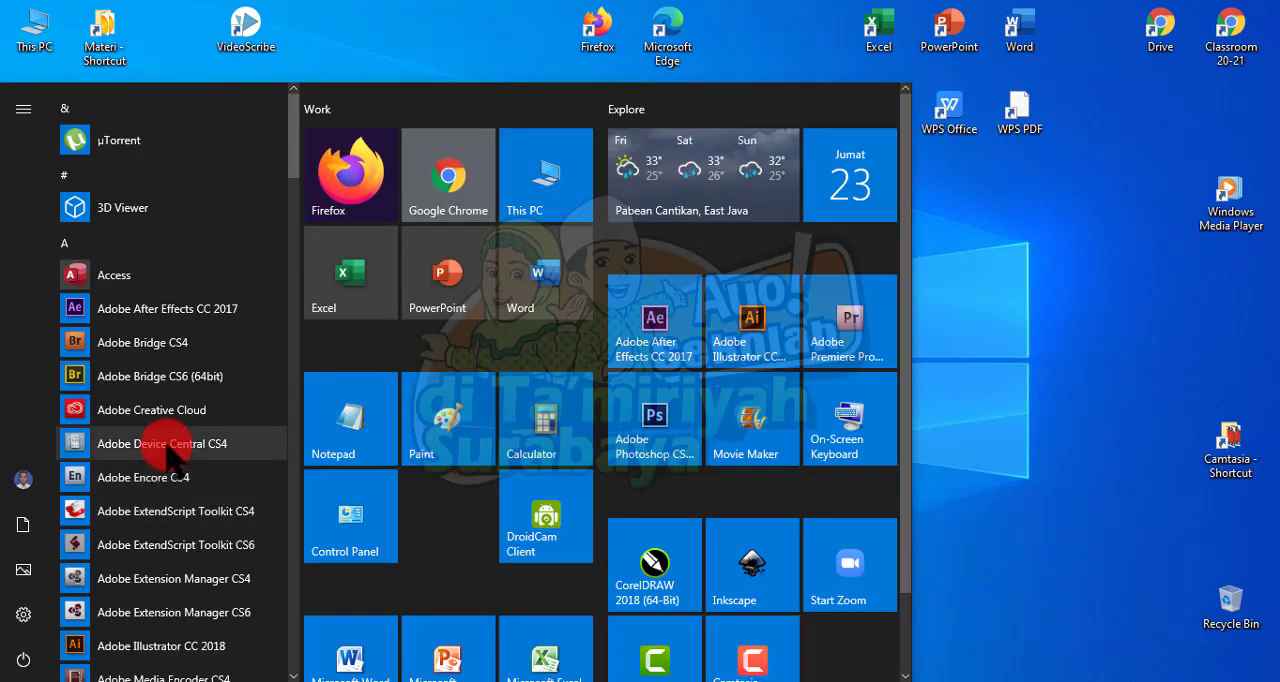
scroll(160, 435, down, 5)
scroll(166, 447, down, 10)
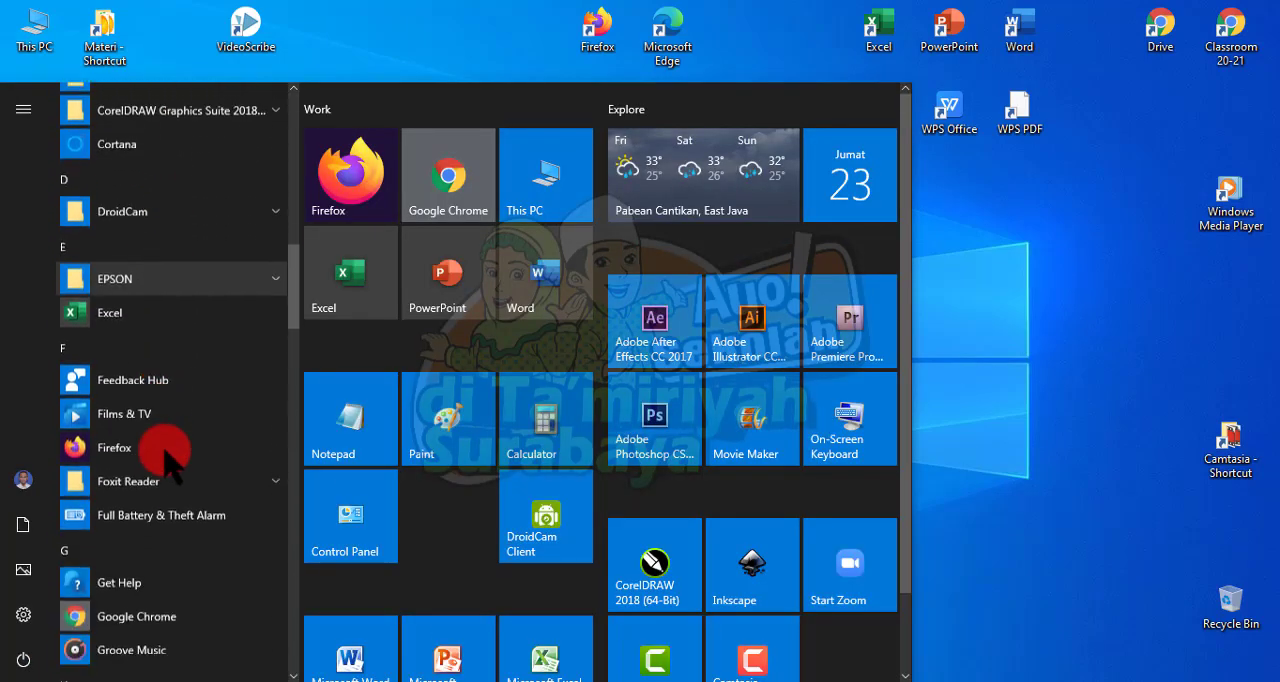
scroll(166, 447, down, 5)
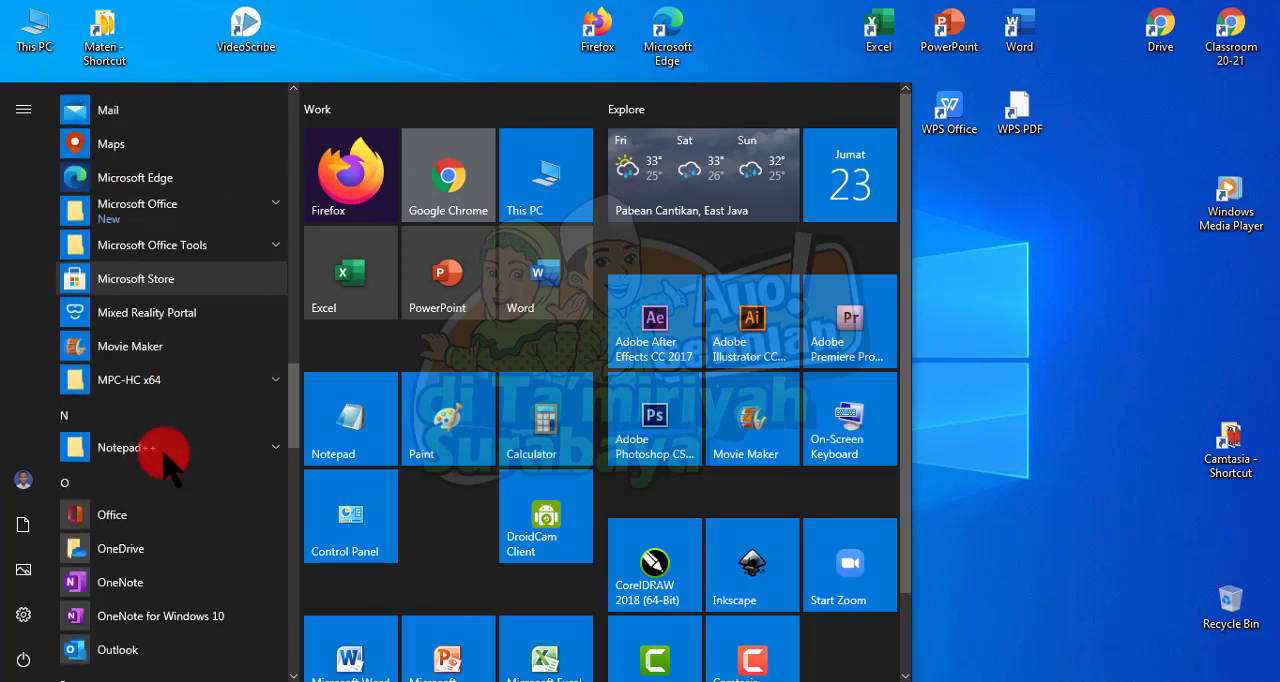
click(166, 206)
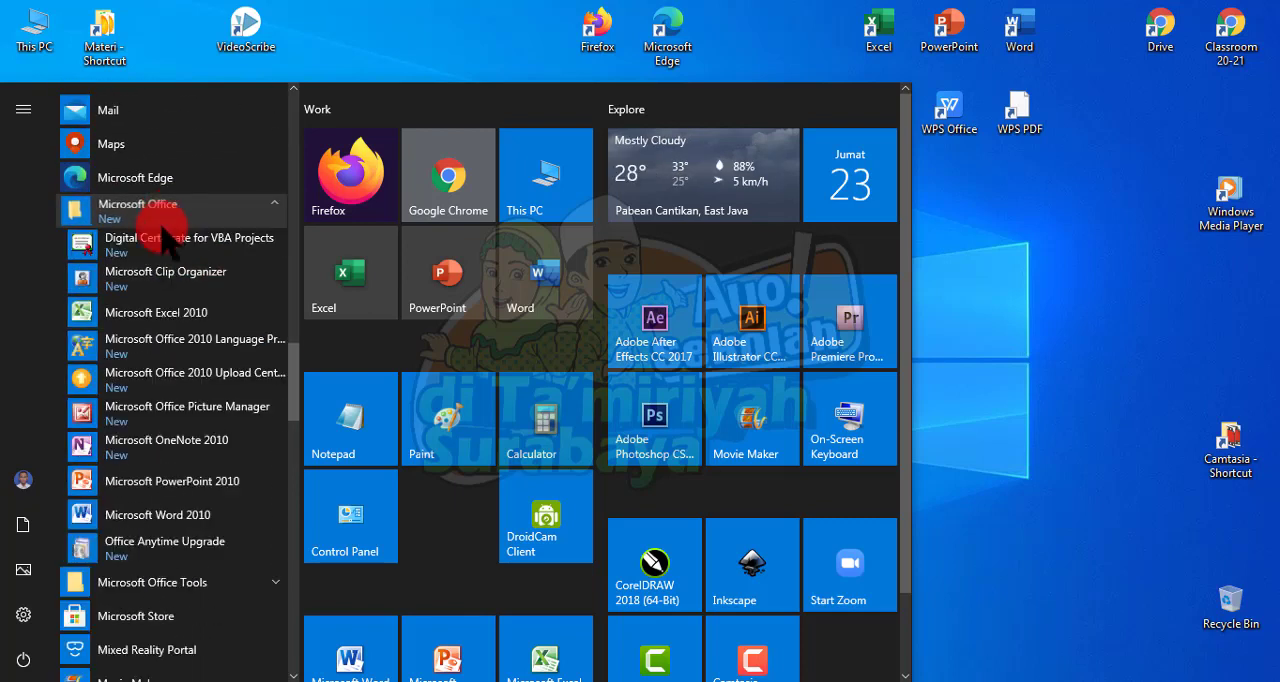
click(140, 515)
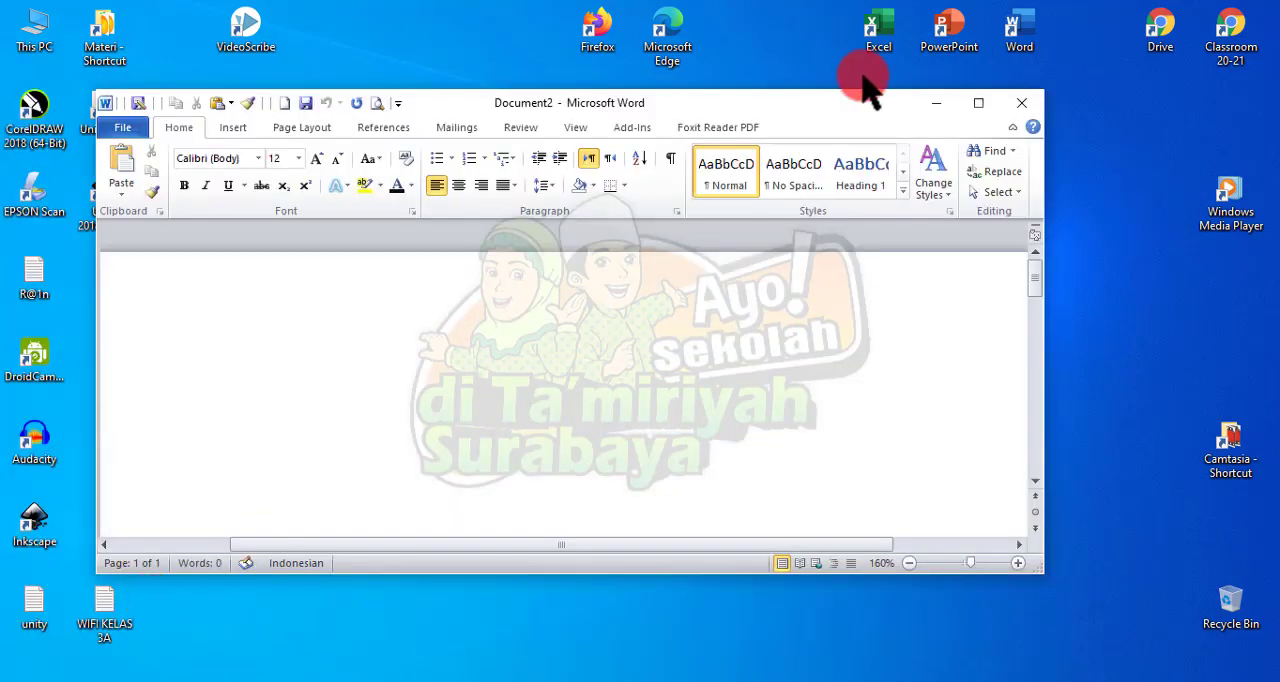
click(978, 103)
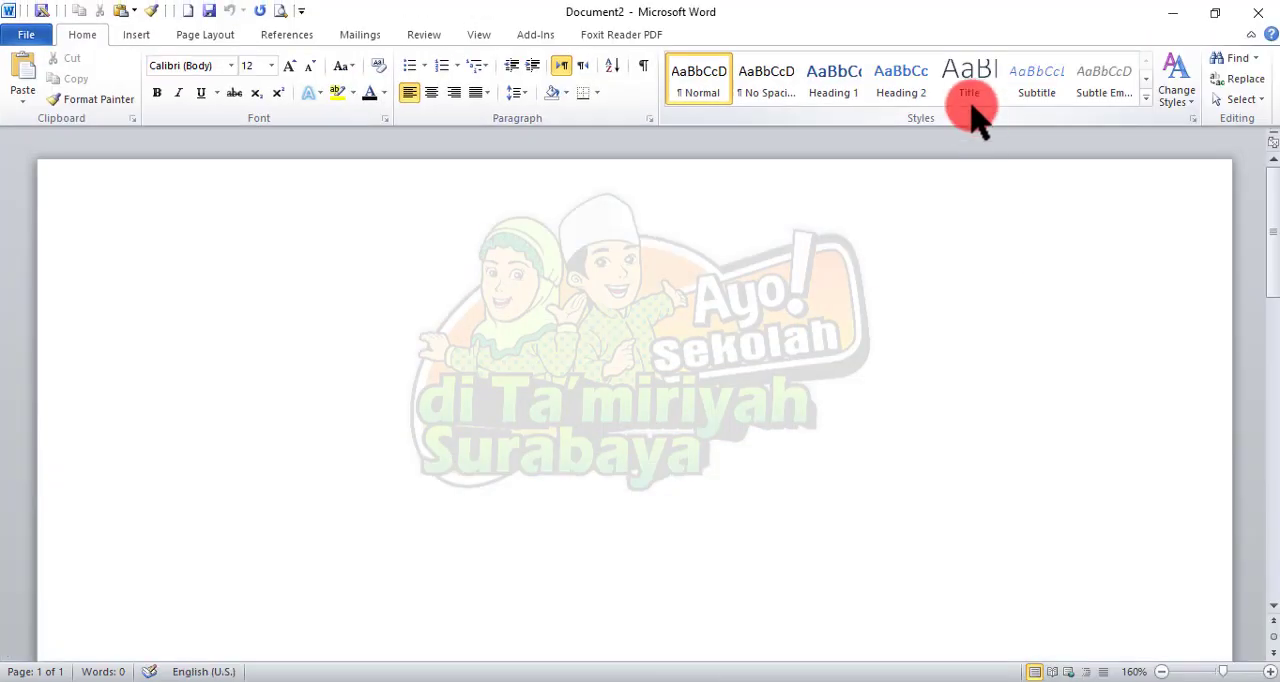
Step: View the formatted heading and paragraphs in the open "Layang-layang" document and return to the blank Document2
scroll(889, 231, down, 1)
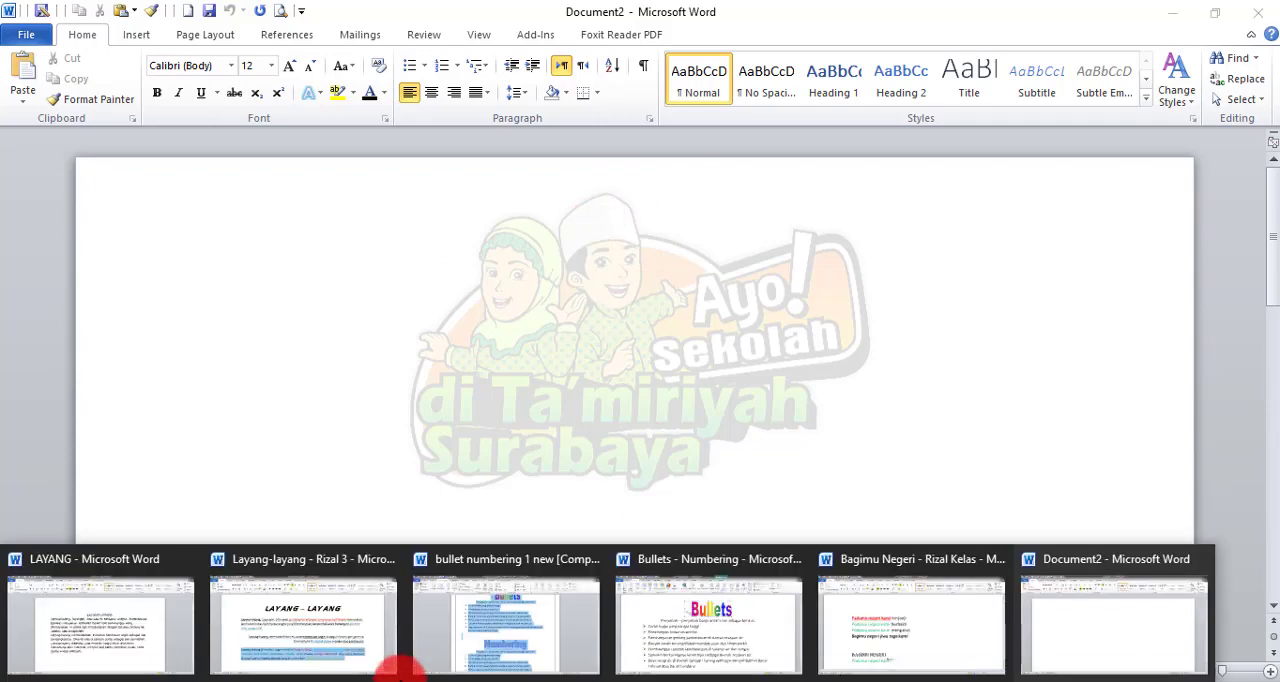
click(370, 662)
click(473, 222)
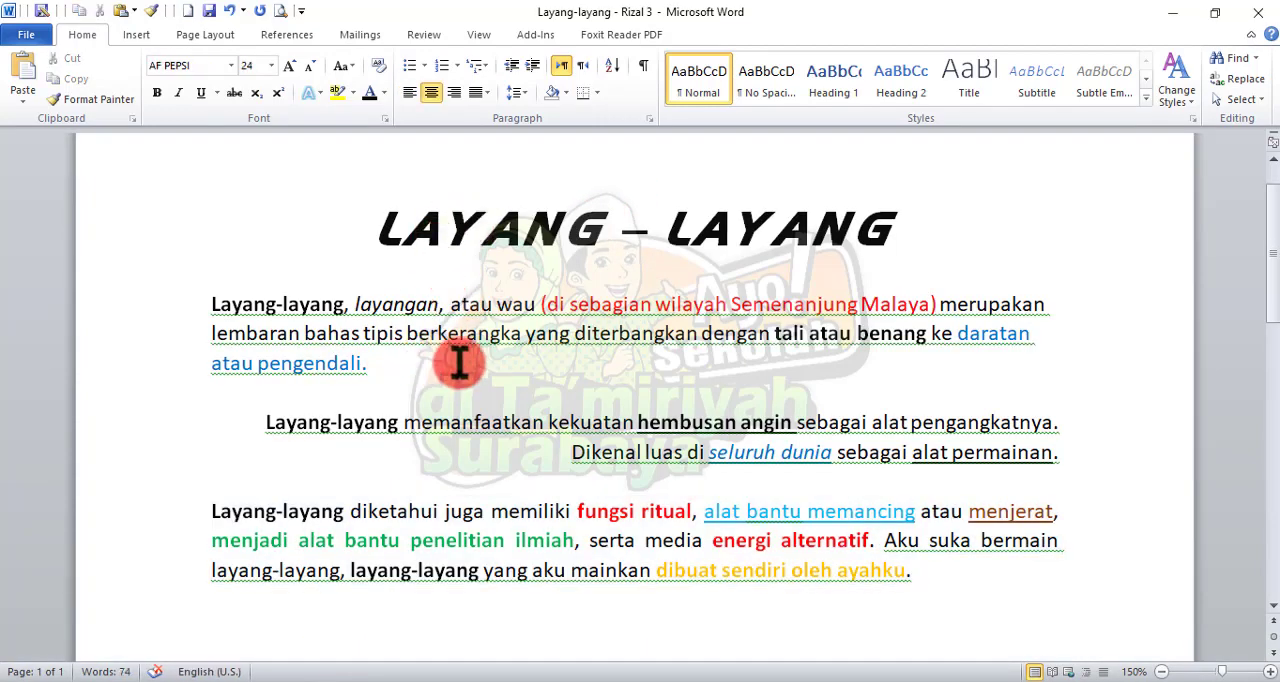
key(ctrl+n)
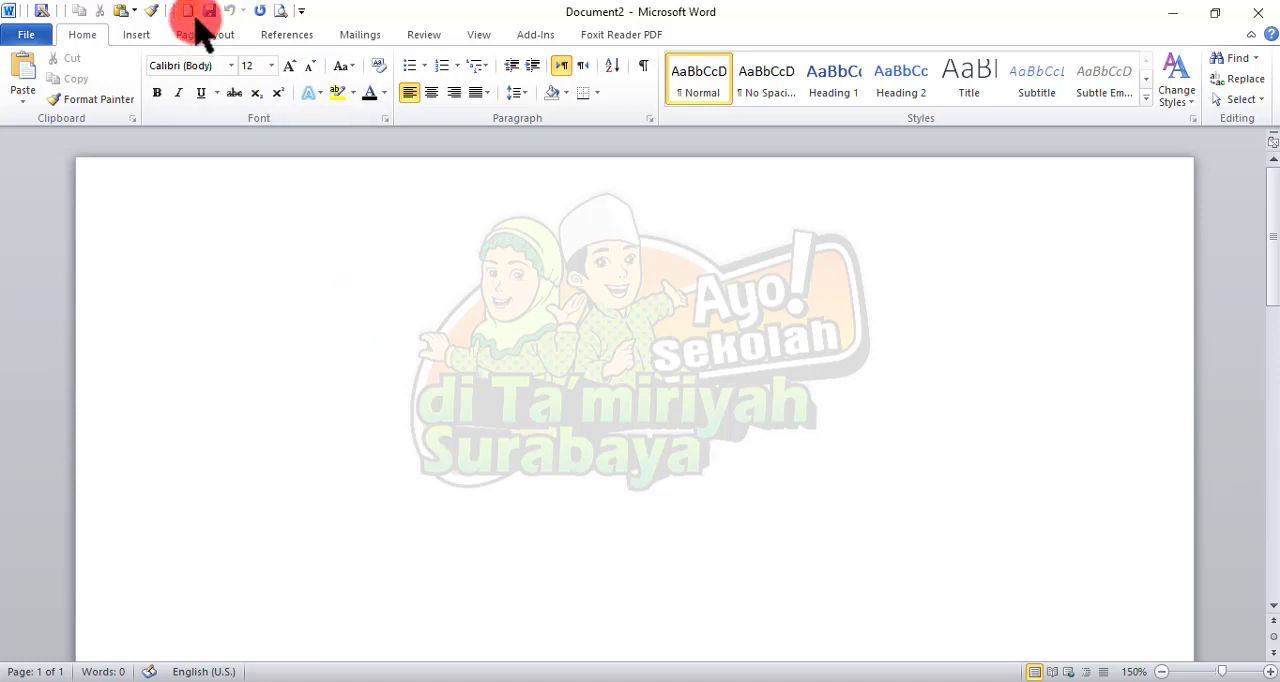
Step: Insert WordArt in the orange-red bevelled style from the gallery's last row, with the text "Bullets"
click(137, 34)
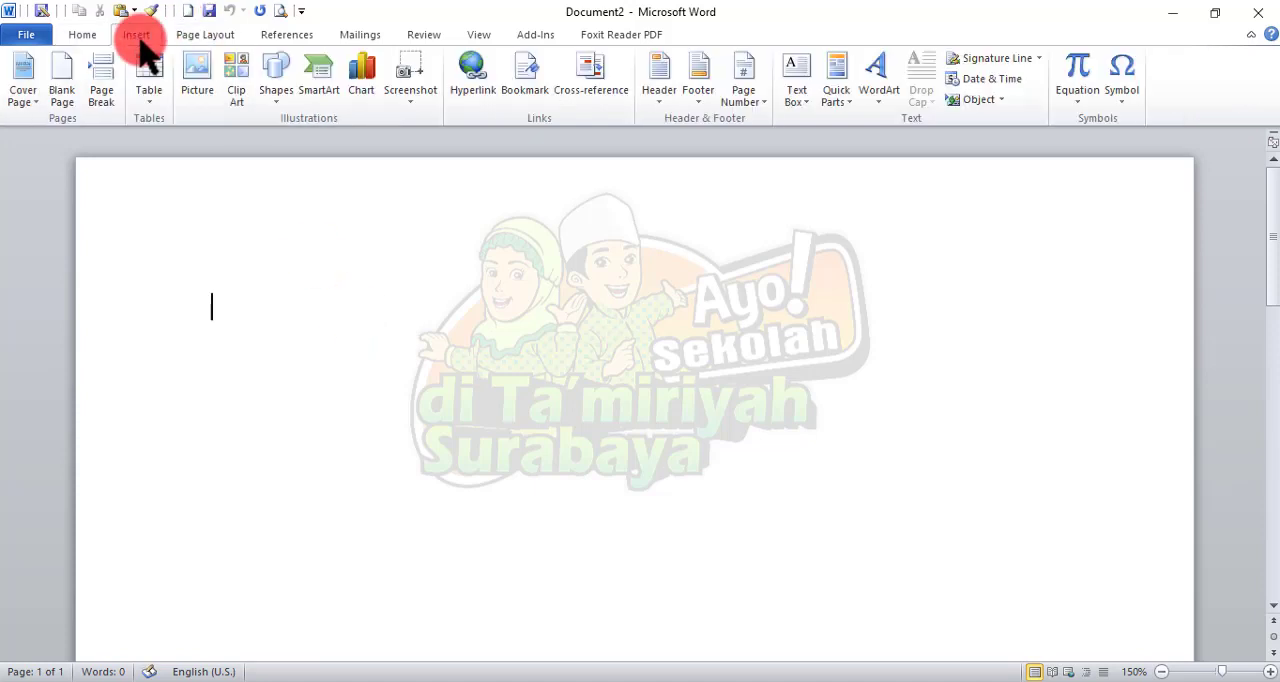
click(885, 98)
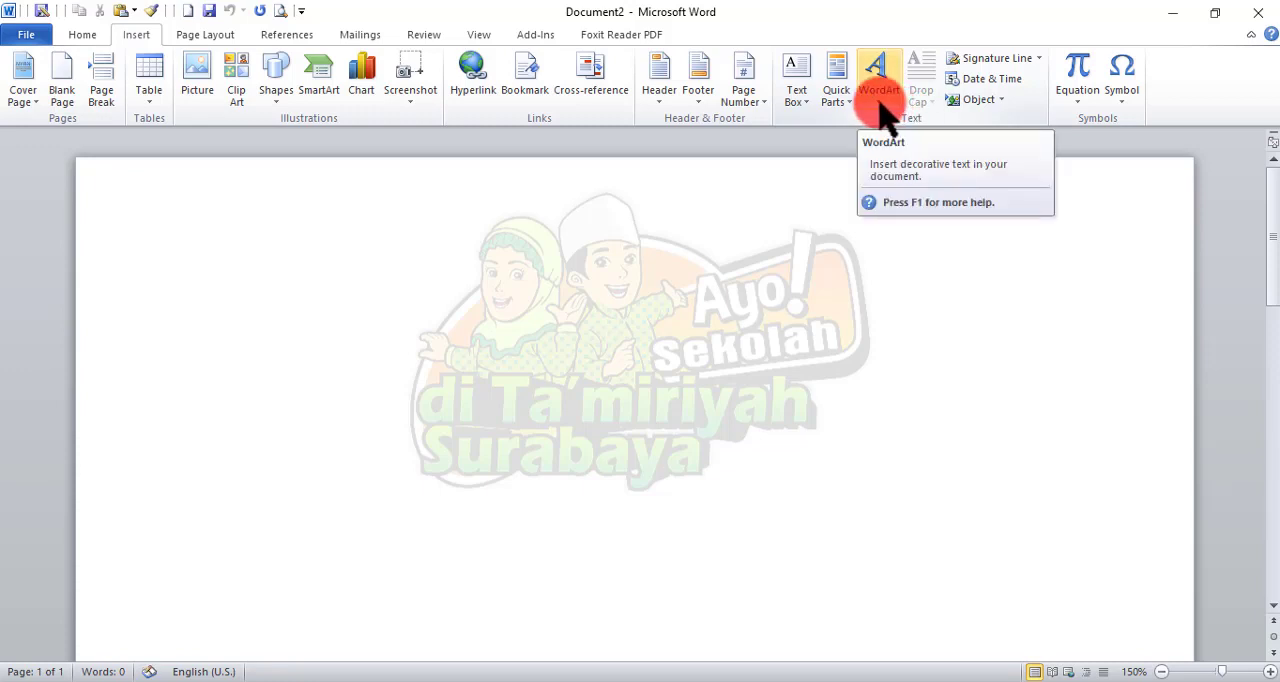
click(885, 100)
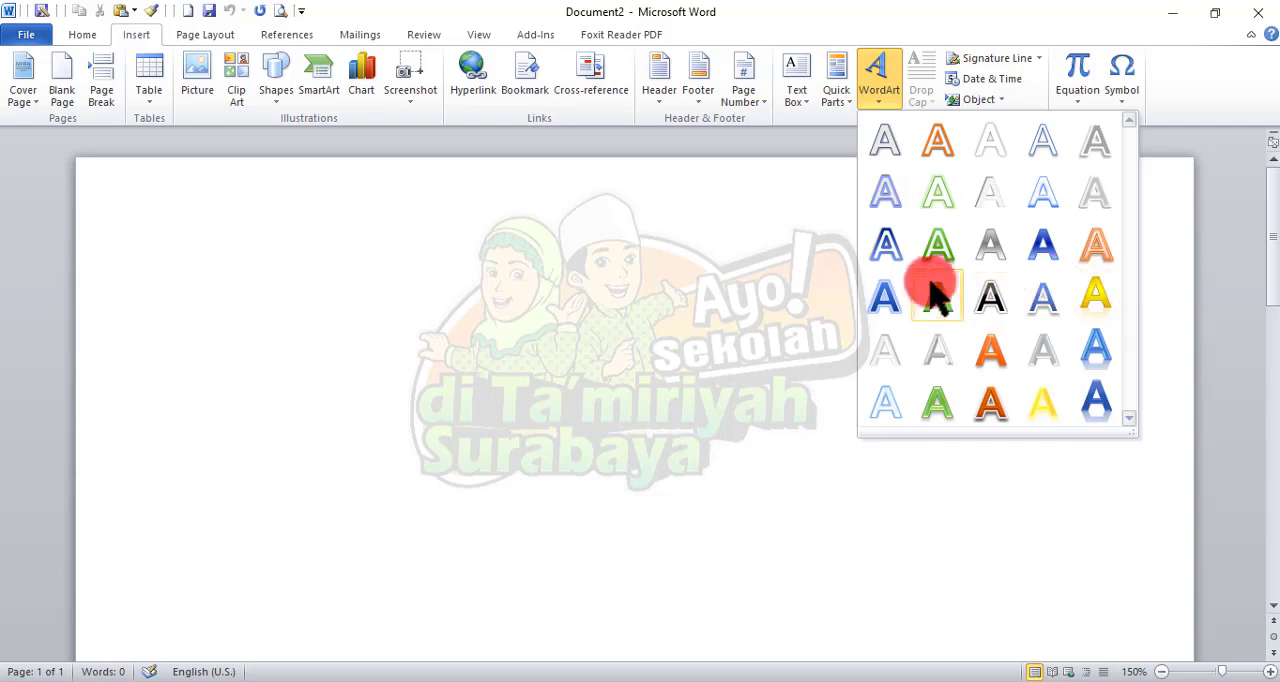
click(990, 403)
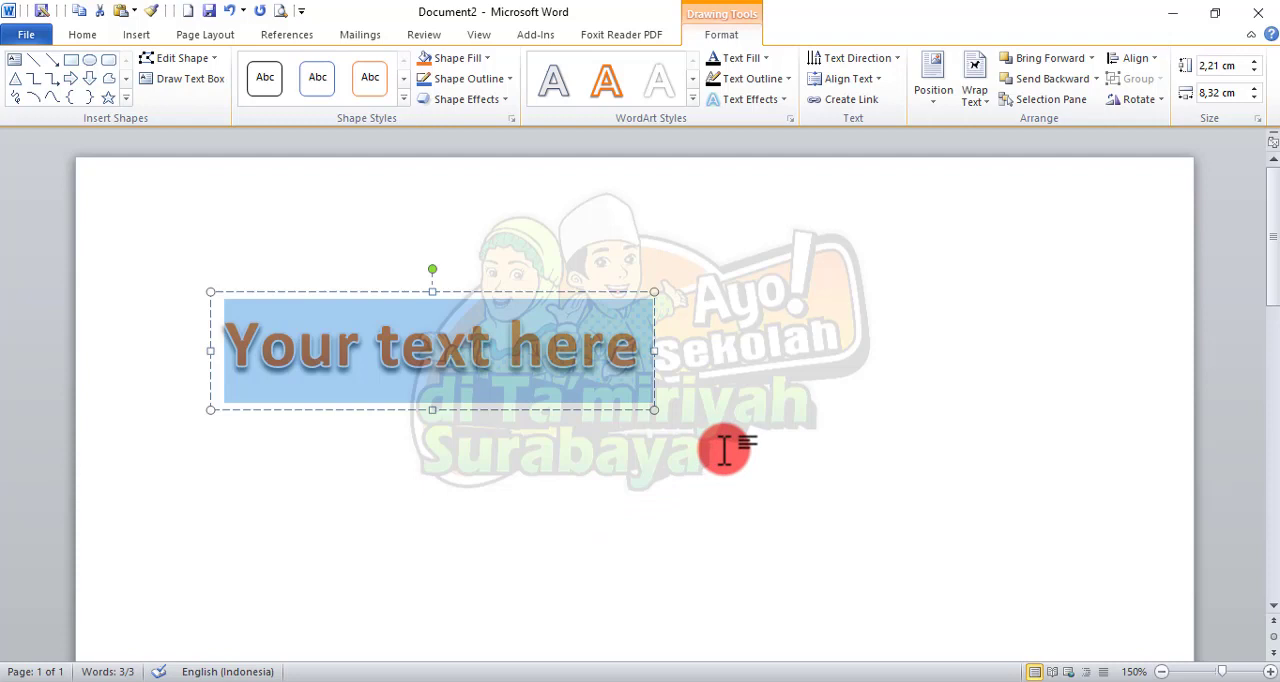
text(Bu)
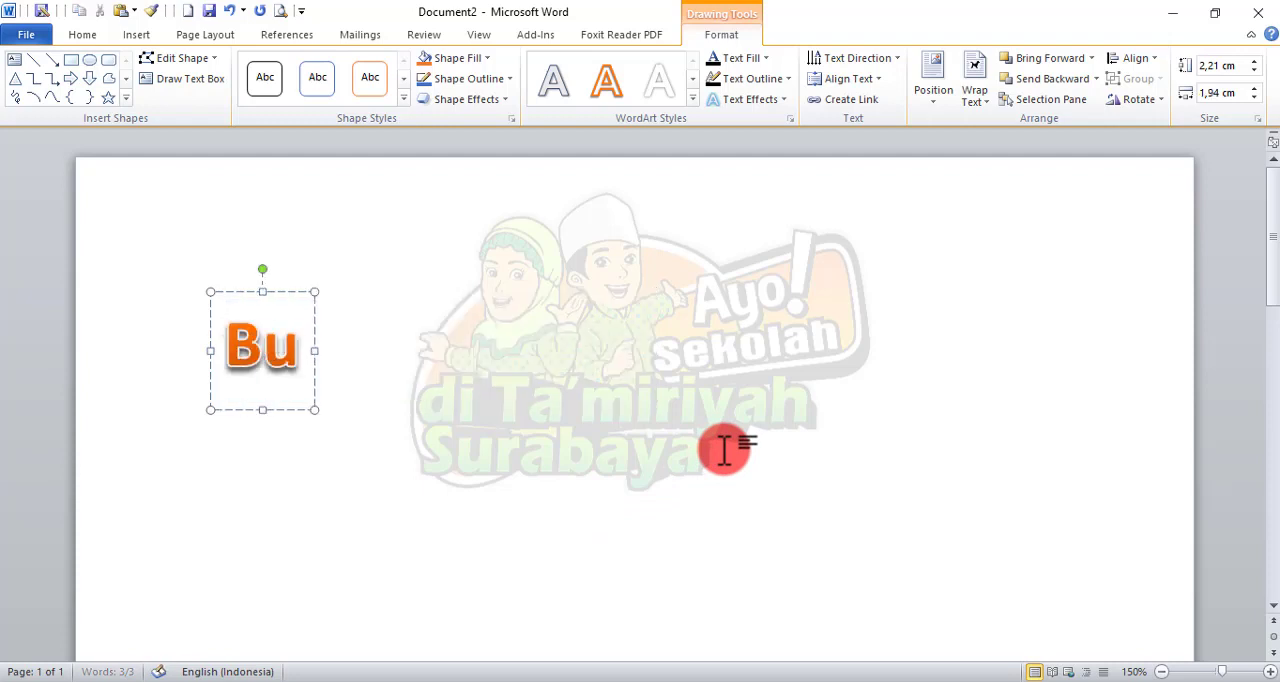
text(llet)
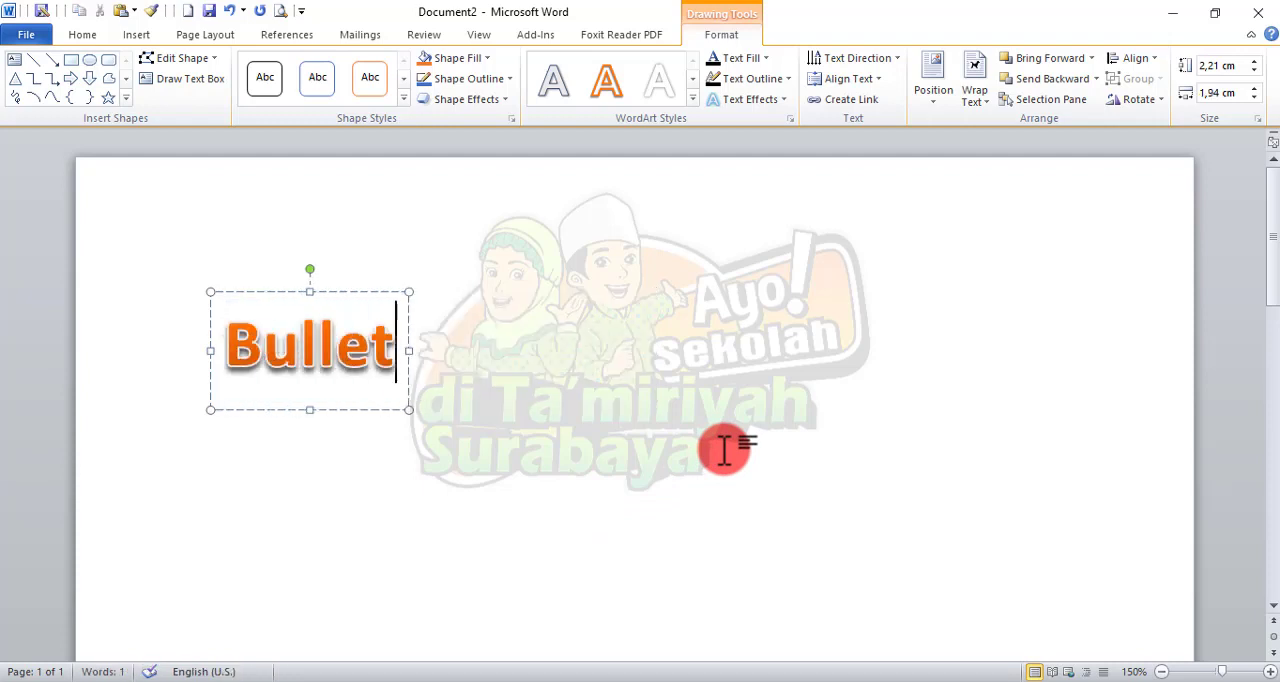
text(s)
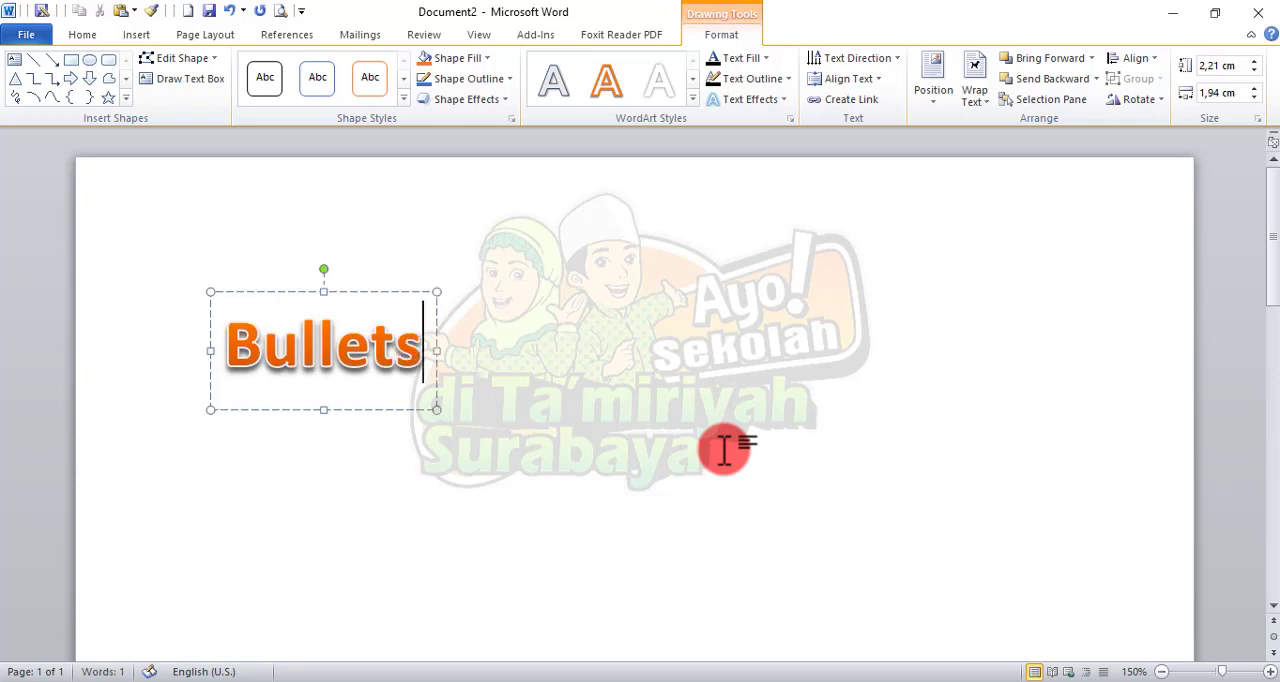